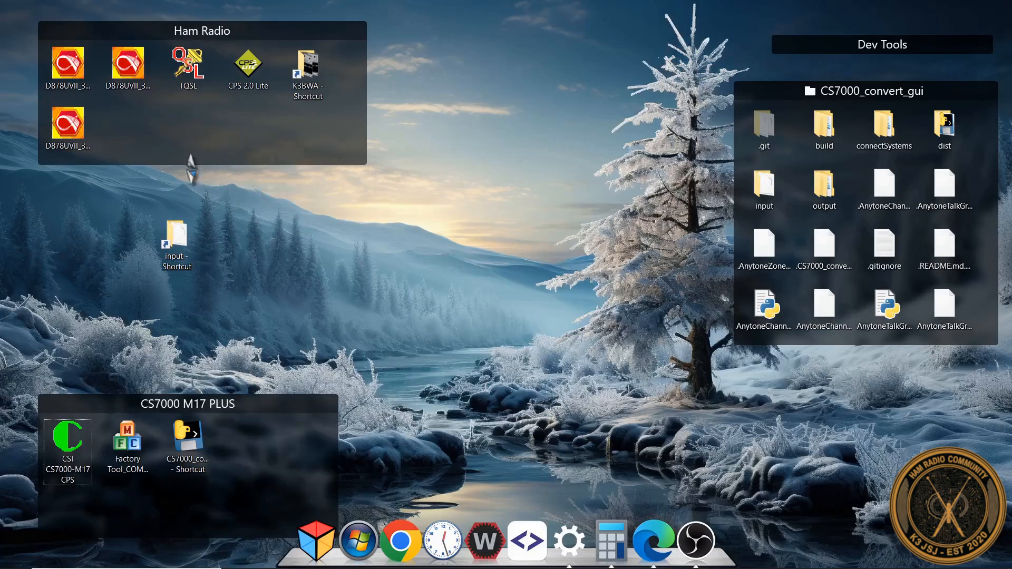
- Launch the newest AnyTone D878UVII programming software and open its data export window
left_click(82, 143)
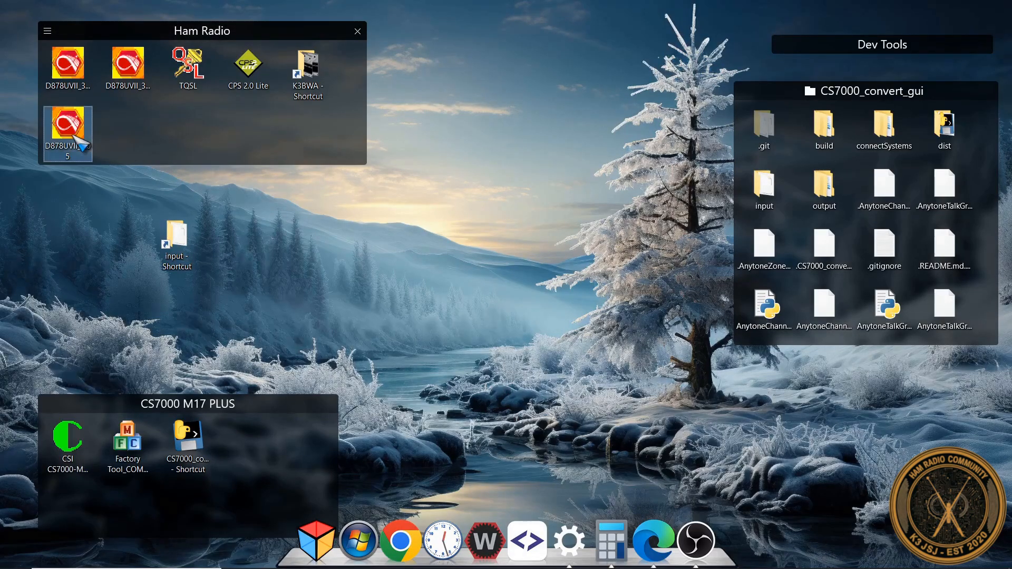
double_click(73, 136)
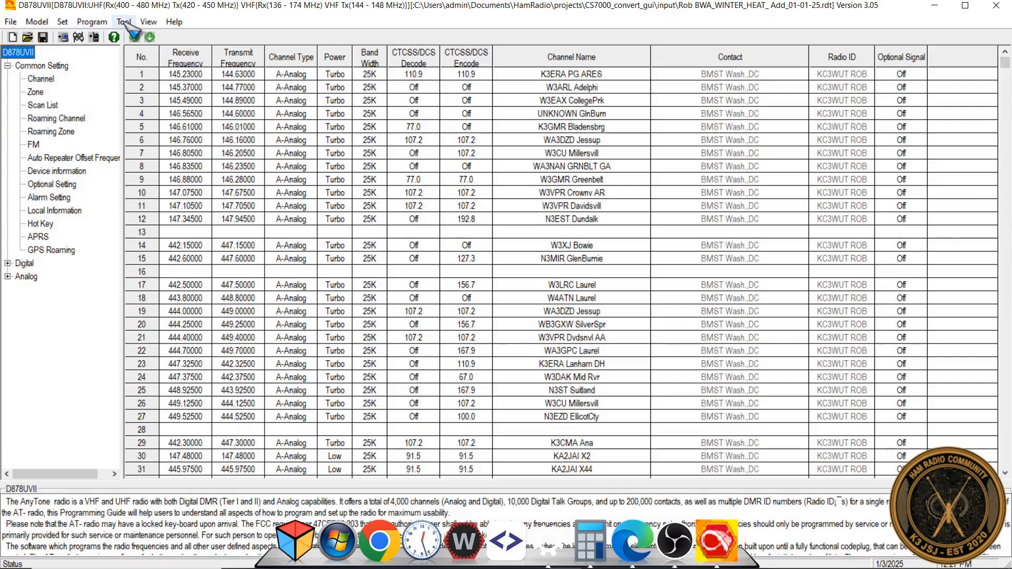
left_click(93, 22)
left_click(146, 66)
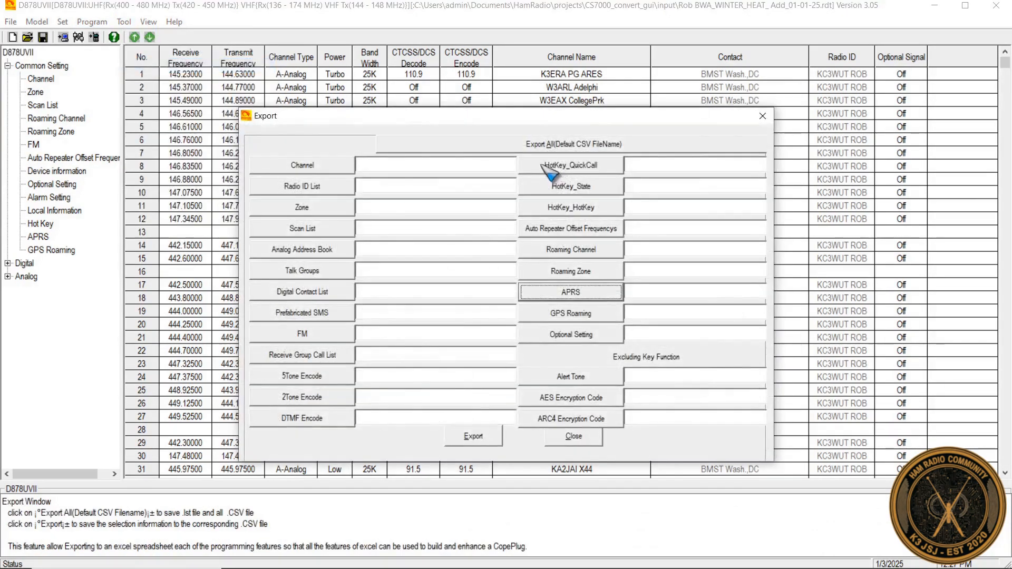
- Export all codeplug data with the default CSV file names to the Anytone.KC3WUT folder, naming the list file kc3wut
left_click(502, 144)
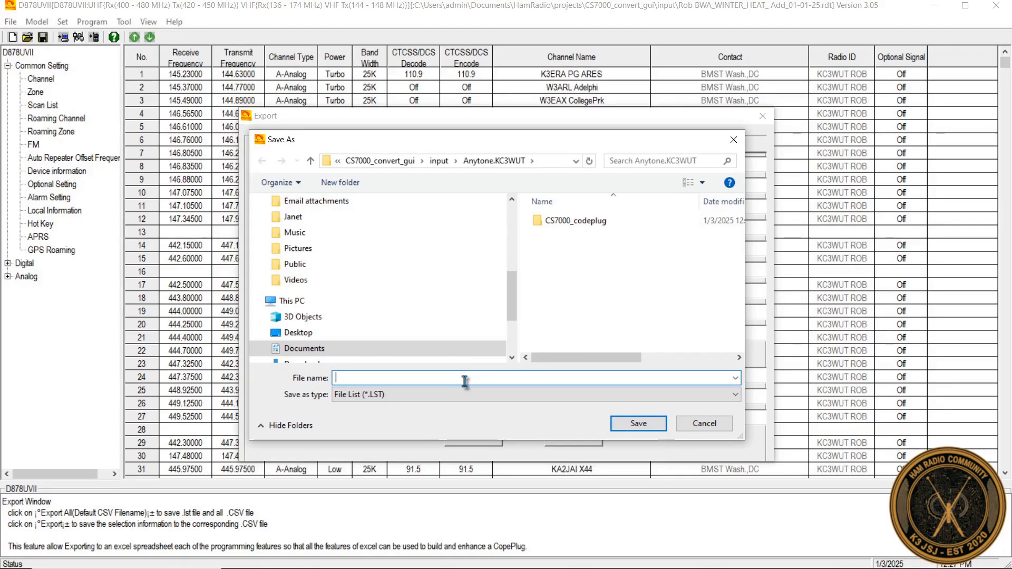
type("kc3wut")
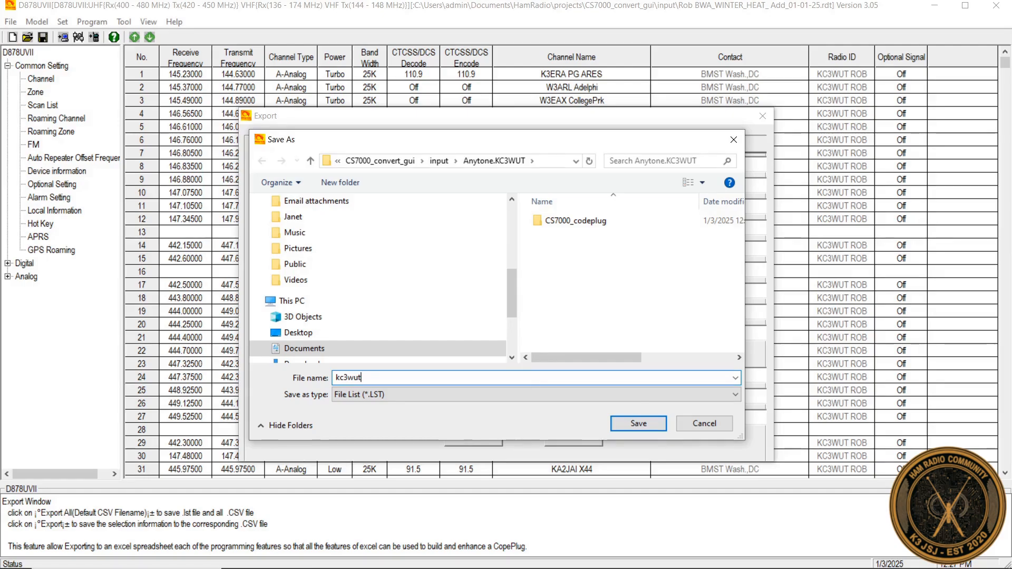
left_click(644, 424)
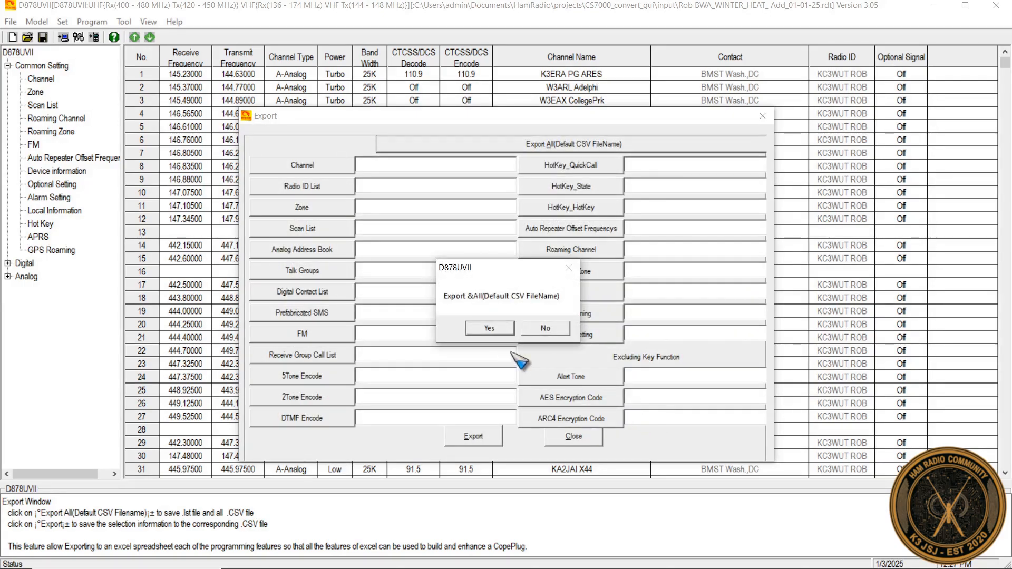
left_click(484, 330)
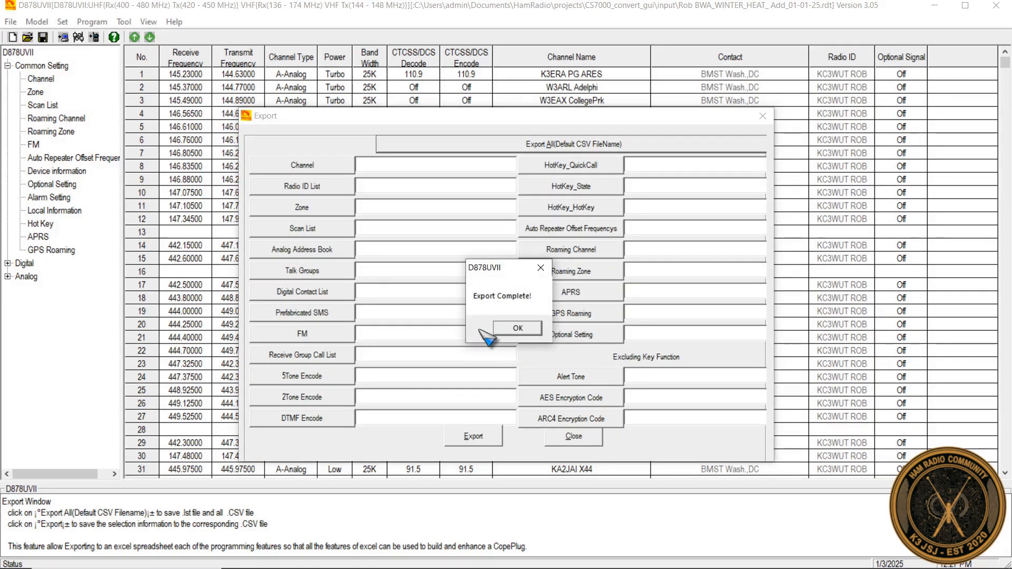
left_click(517, 328)
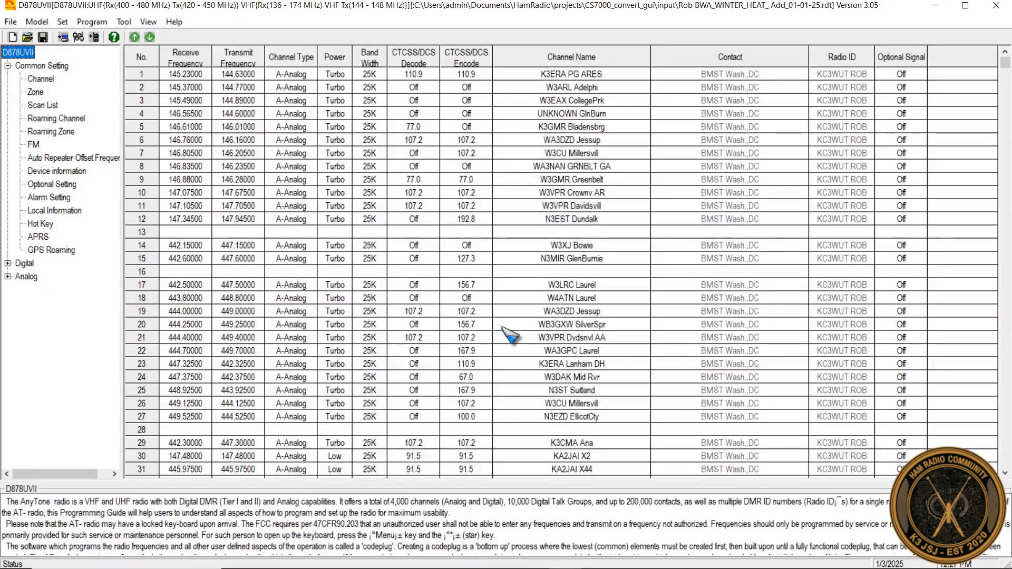
- Open the Anytone.KC3WUT folder through the input shortcut on the desktop to check the exported files
key("super+d")
double_click(166, 246)
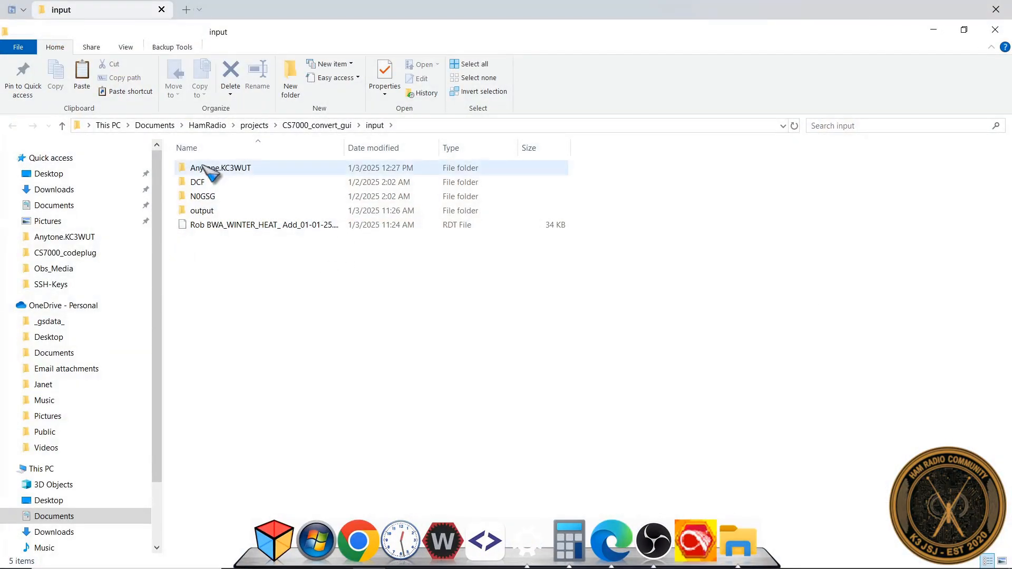
double_click(207, 170)
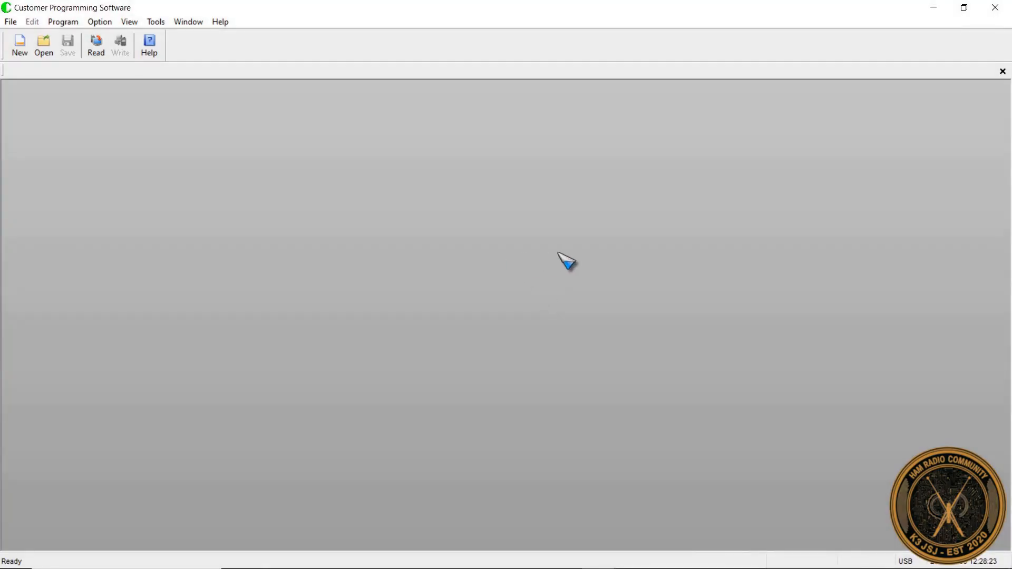
- Create a new archive file in the CS7000 Customer Programming Software for the PORTABLE CS7000-M17 PLUS [400-512 MHz] and view its radio information
left_click(21, 50)
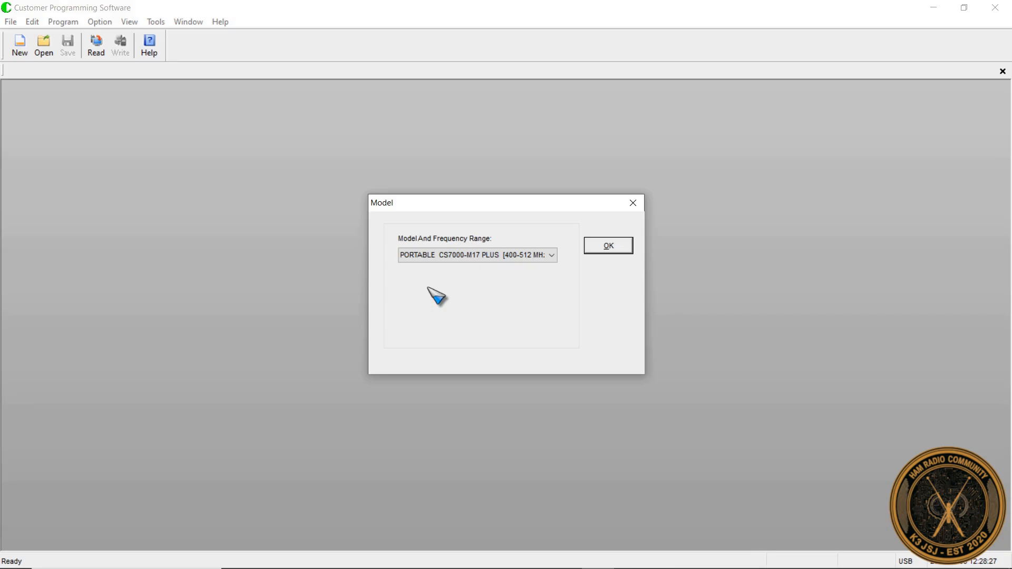
left_click(605, 249)
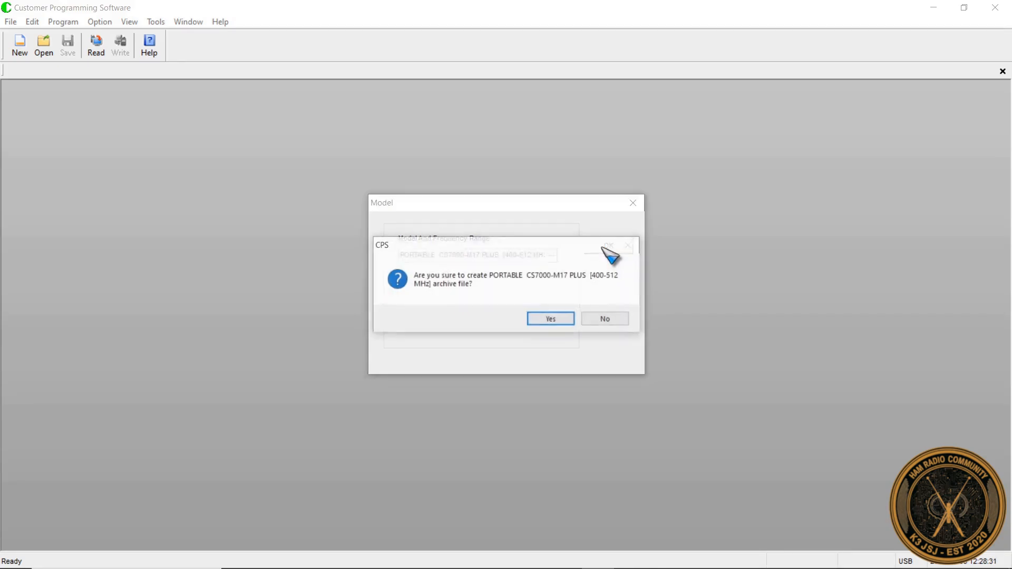
left_click(543, 319)
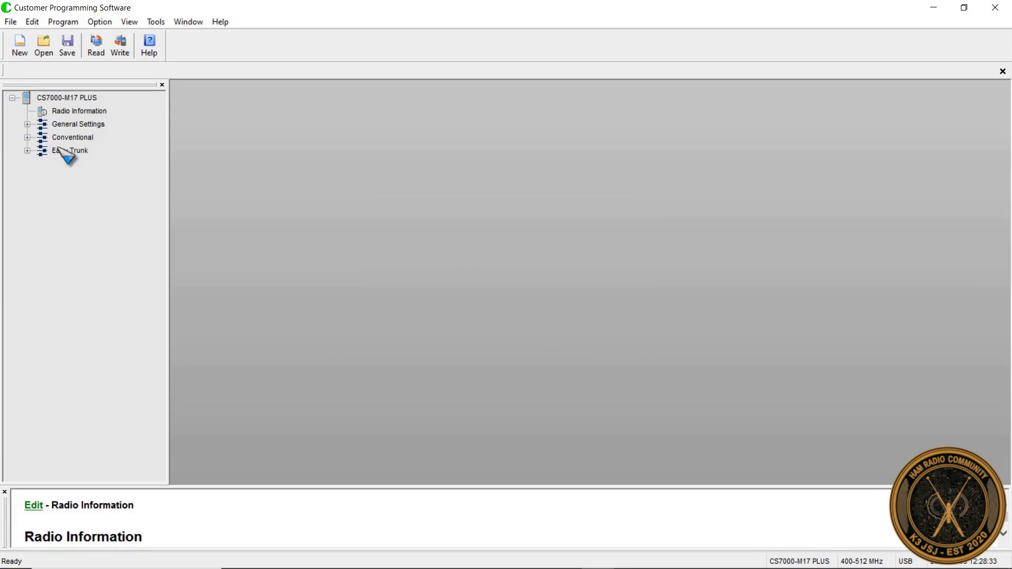
left_click(59, 111)
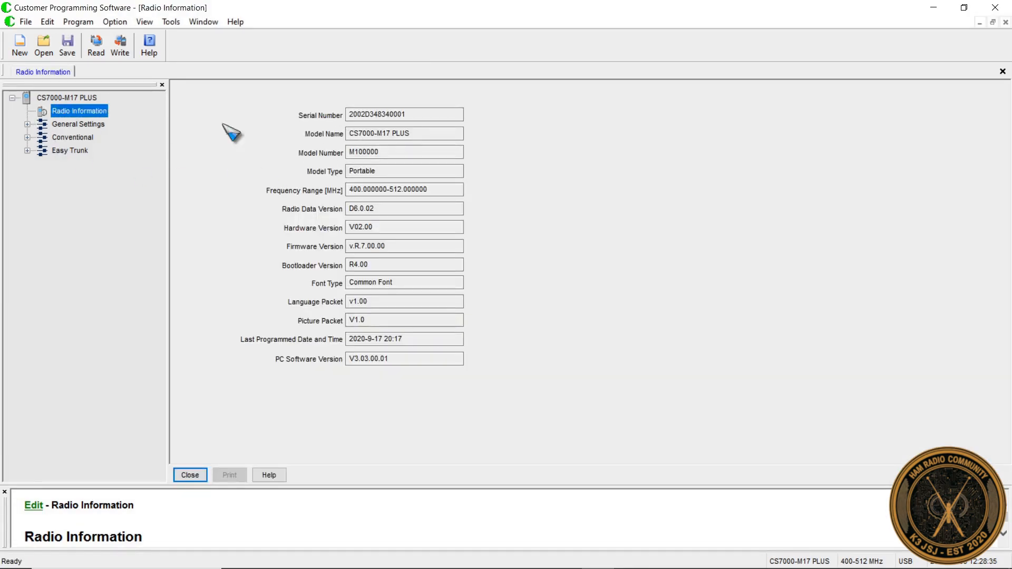
- Set the Radio Alias in the general settings to KC3WUT
double_click(41, 126)
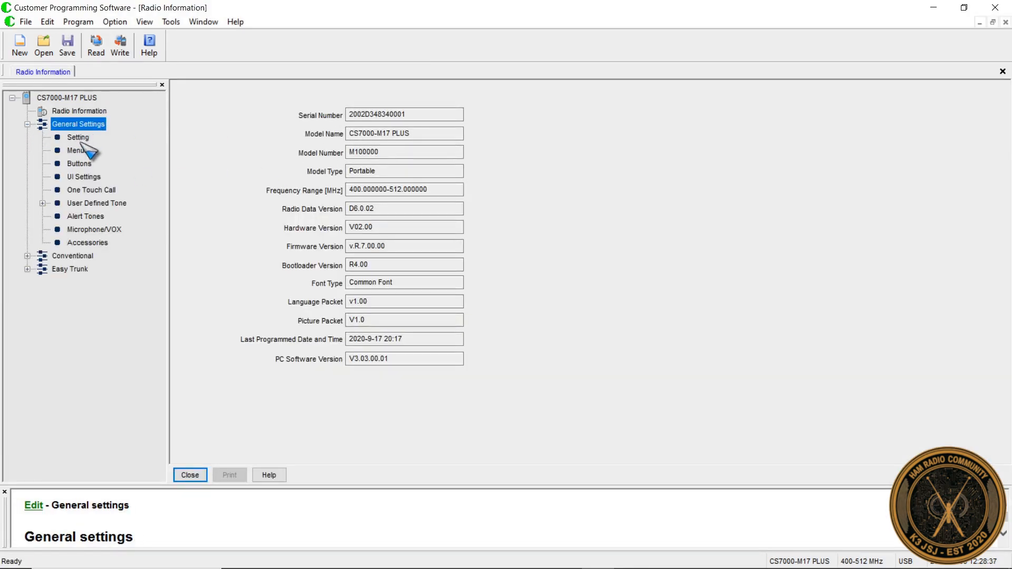
left_click(77, 137)
left_click(421, 129)
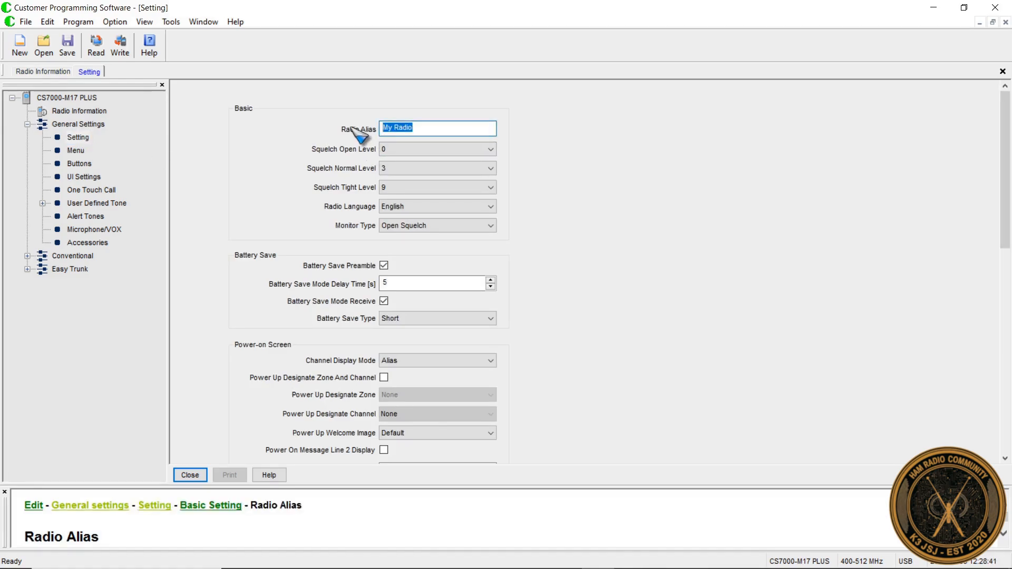
key("Caps_Lock")
type("KC")
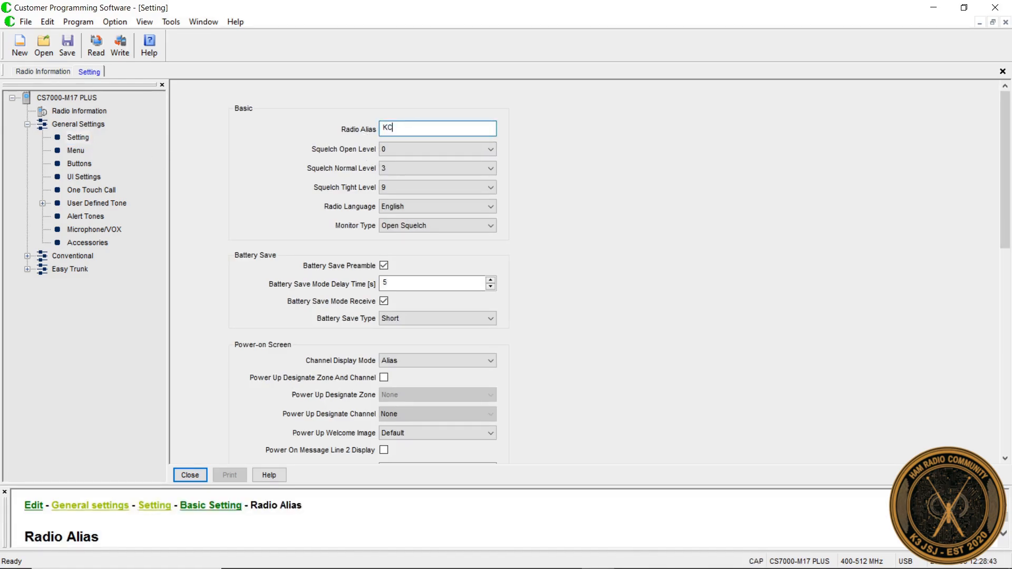
type("3WUT")
- Enter the operator's full name as Power On Message Line 2, and close the Setting and Radio Information pages
scroll(586, 174, "down", 5)
left_click(434, 243)
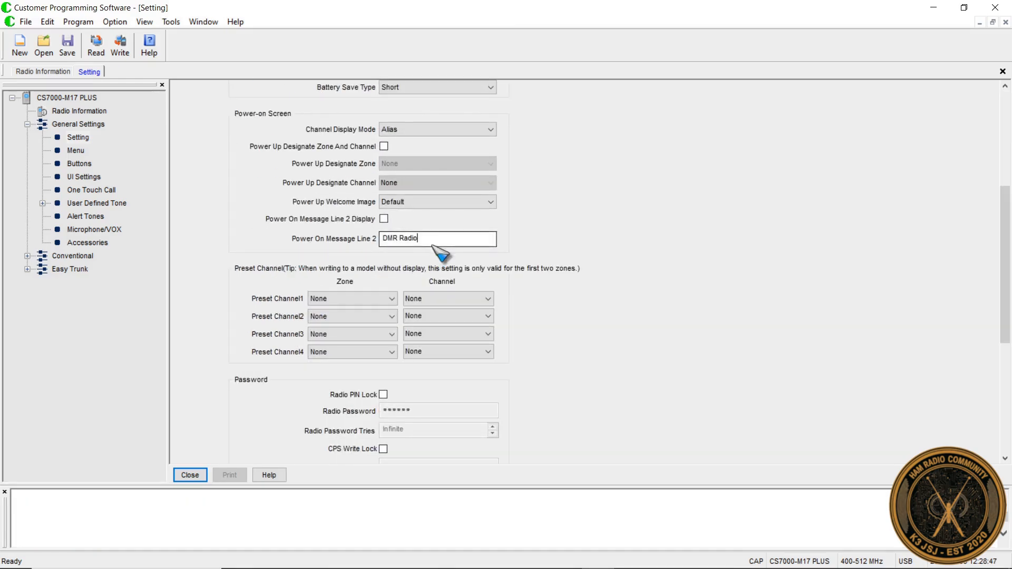
left_click_drag(434, 244, 349, 236)
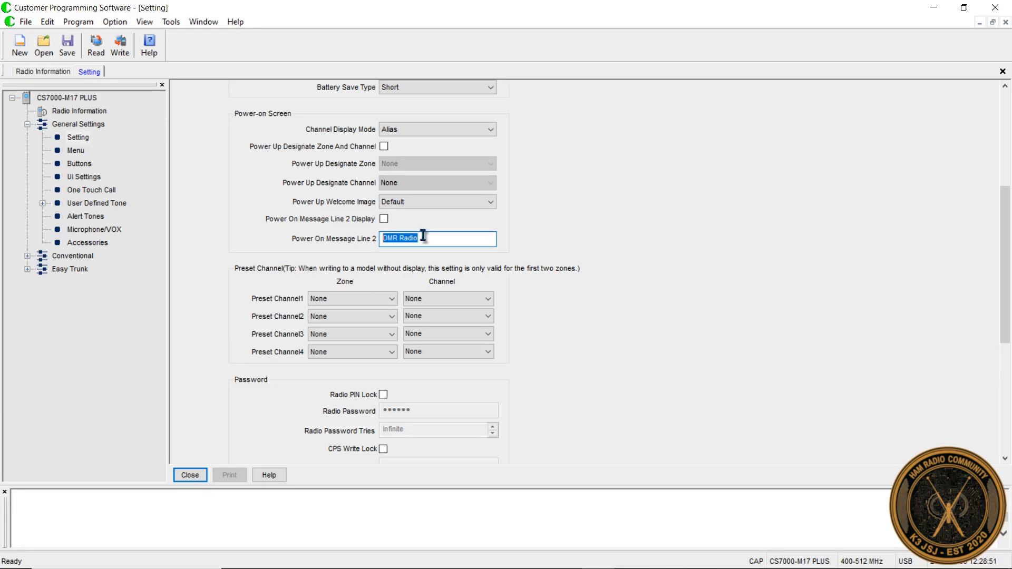
type("rR")
key("Caps_Lock")
type("ob Bozgoz")
left_click(189, 475)
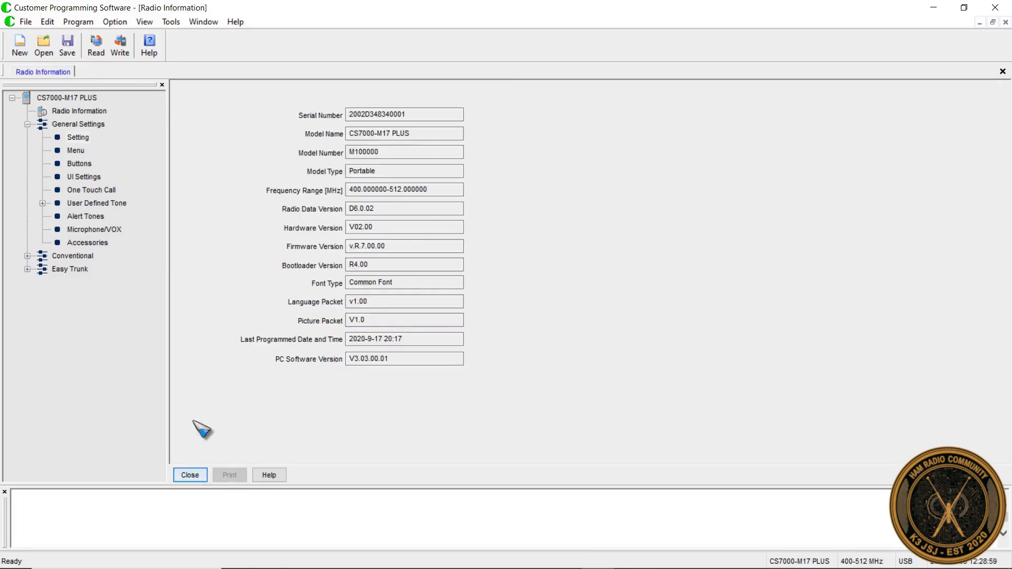
left_click(196, 474)
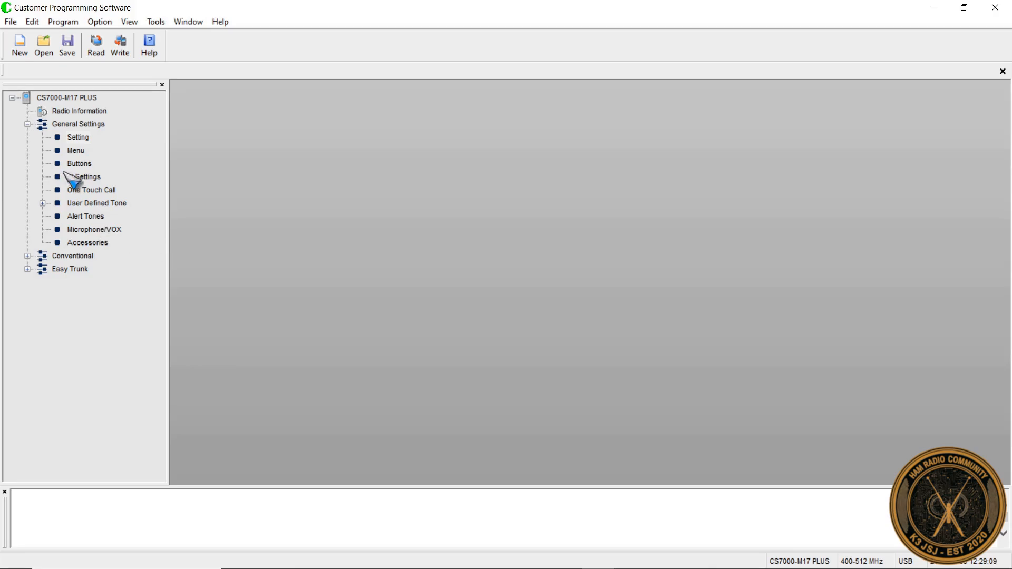
- Enter the digital Radio ID in the Basic settings of Digital Common under Conventional
left_click(27, 256)
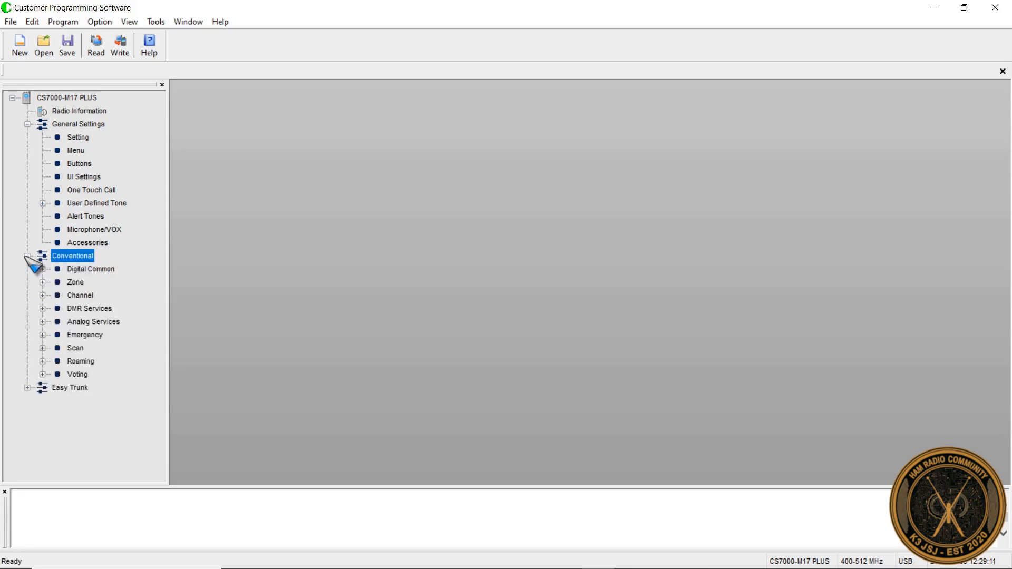
left_click(42, 309)
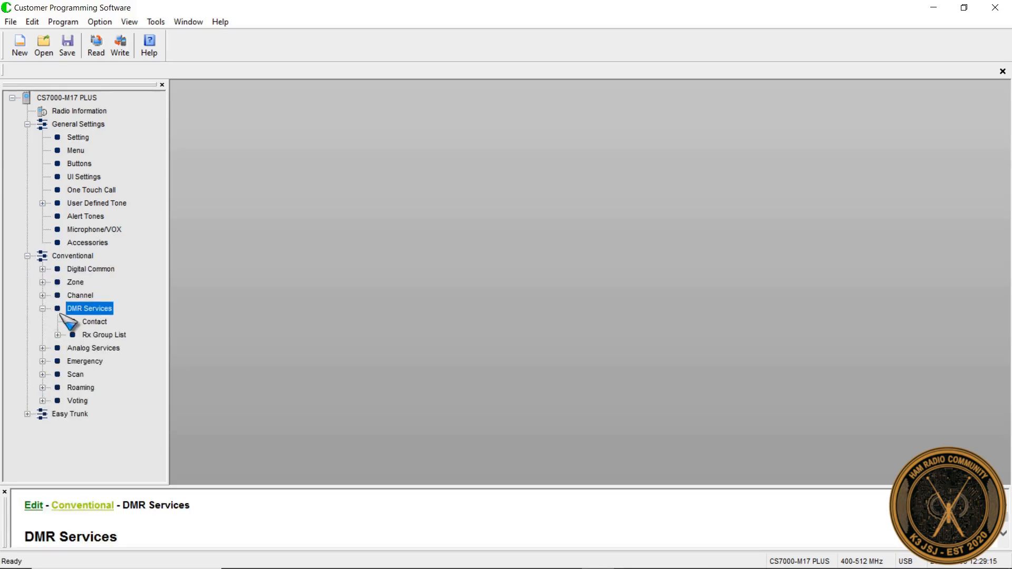
left_click(43, 269)
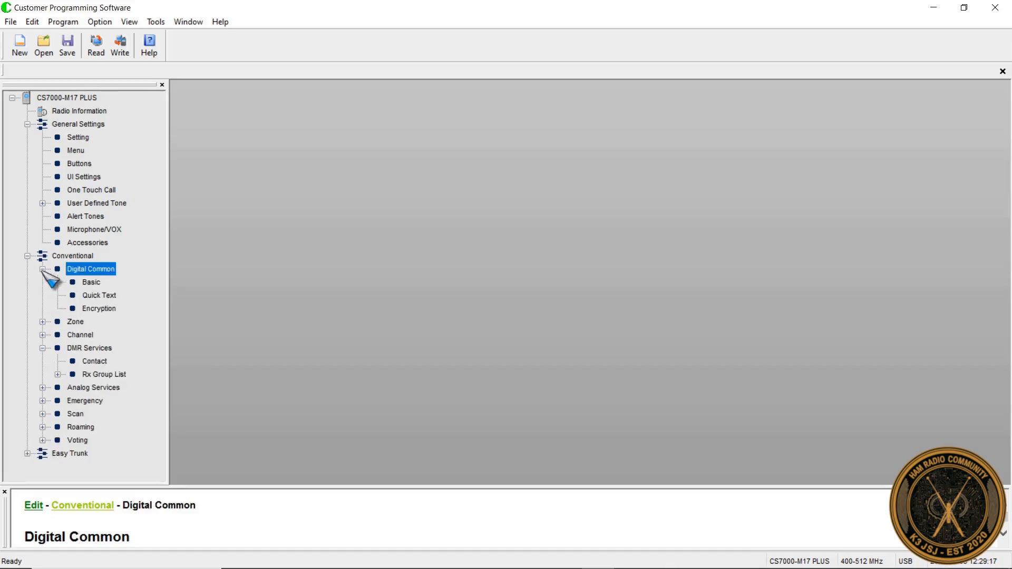
left_click(91, 282)
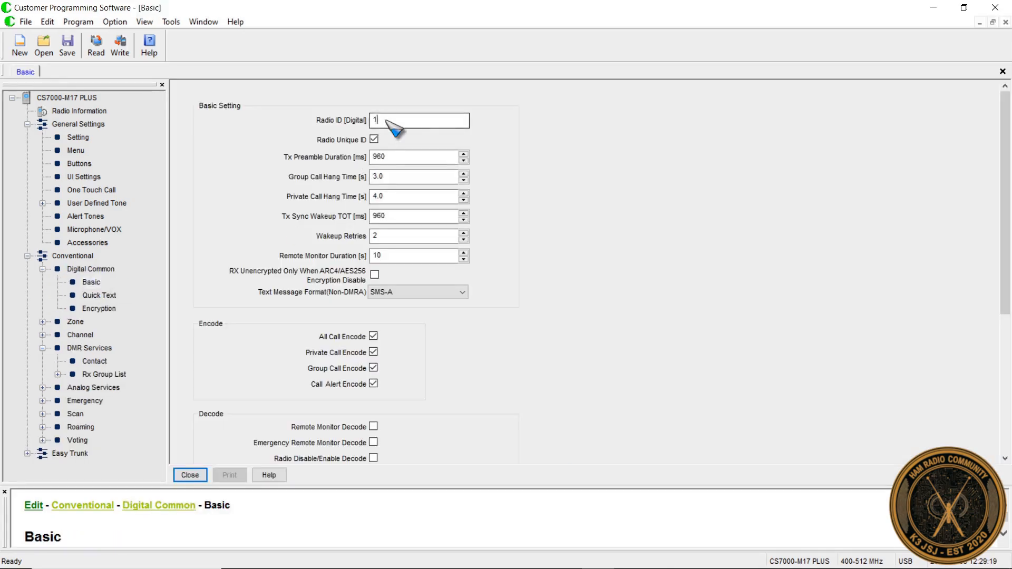
left_click_drag(389, 124, 370, 120)
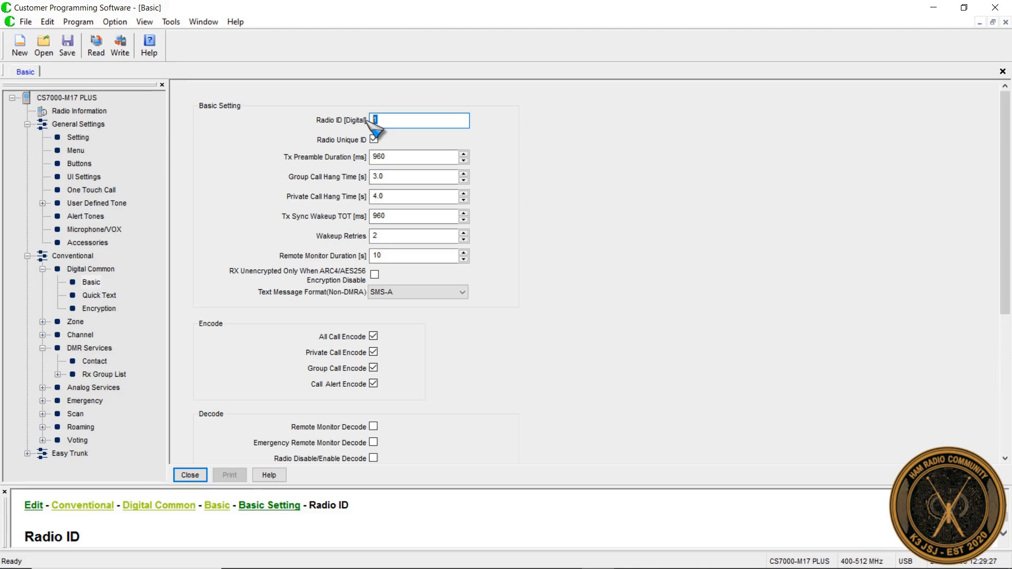
type("1234")
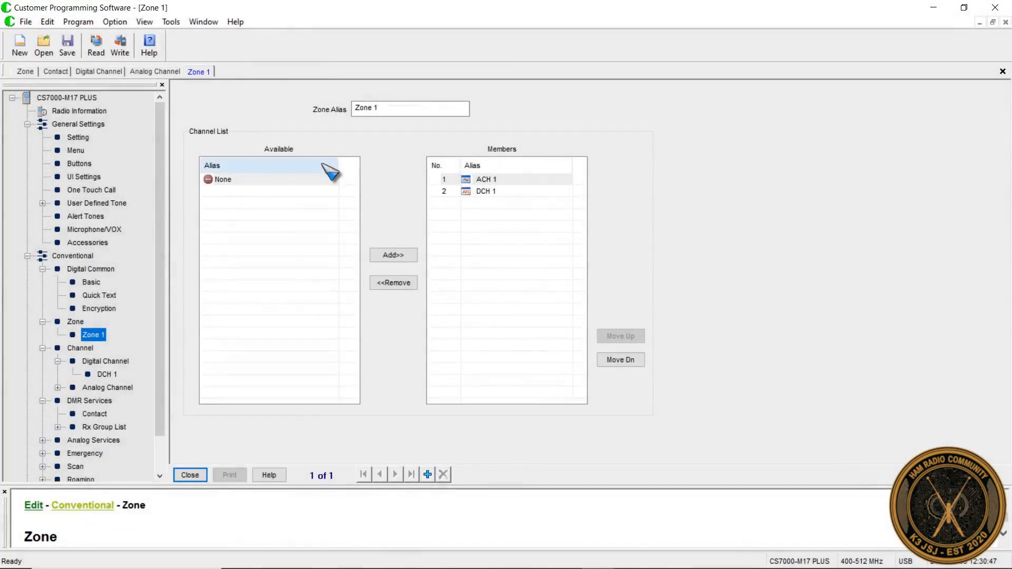
- Minimize the programming software, launch the CS7000 Code Plug Utility from the desktop and accept its terms of use
left_click(934, 7)
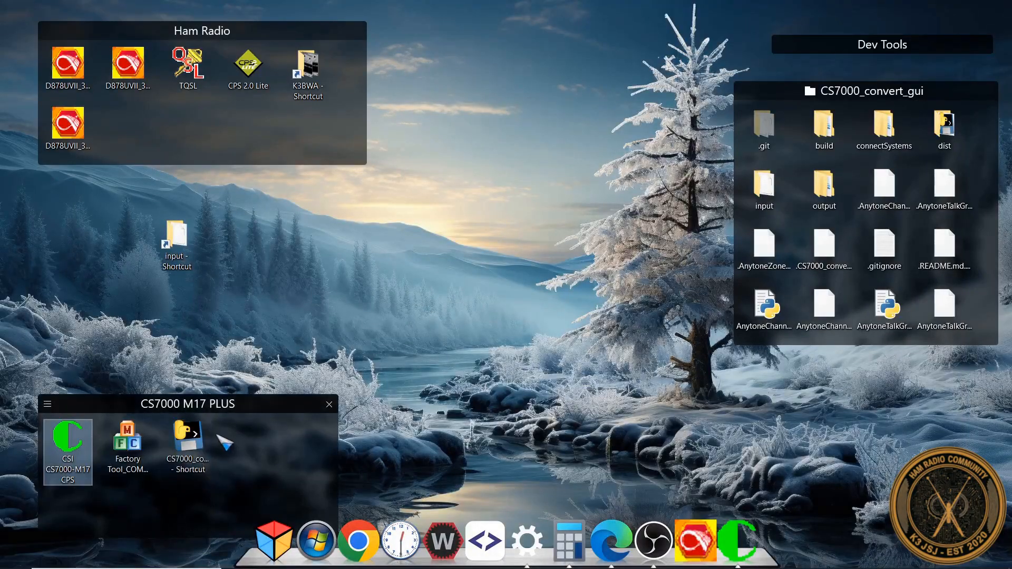
double_click(191, 440)
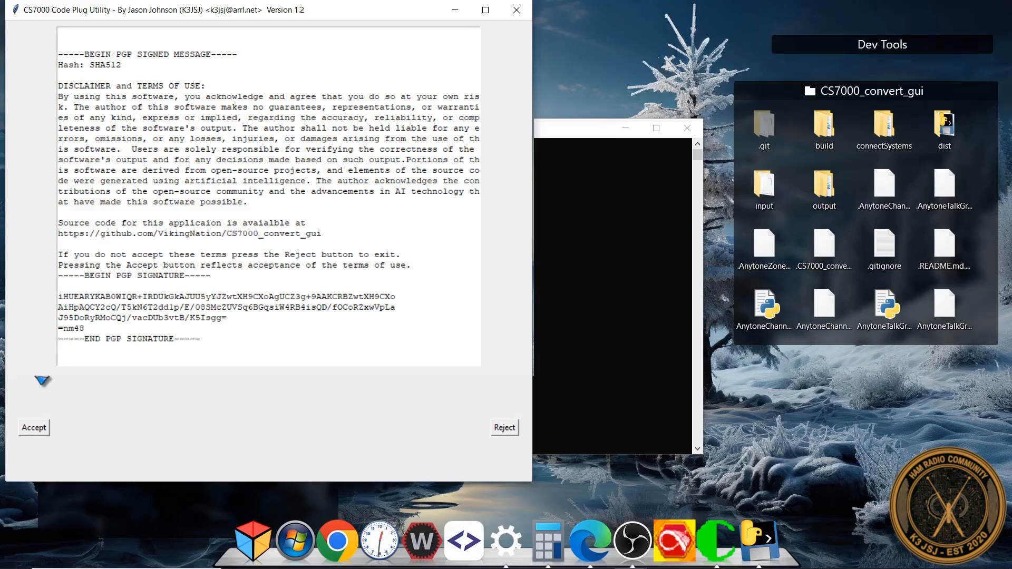
left_click(34, 428)
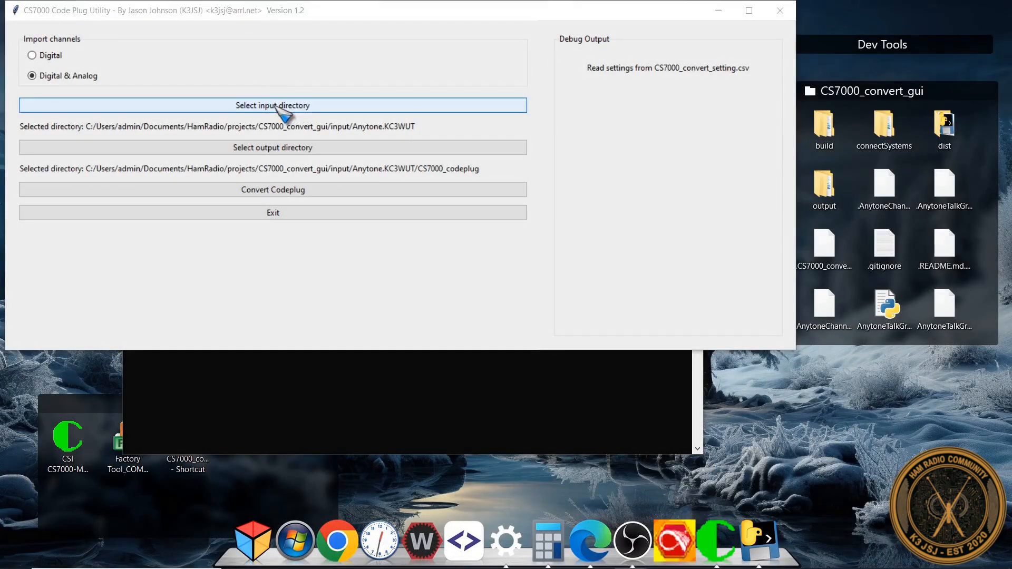
- Choose the Anytone.KC3WUT folder as the input directory for the Anytone files
left_click(278, 107)
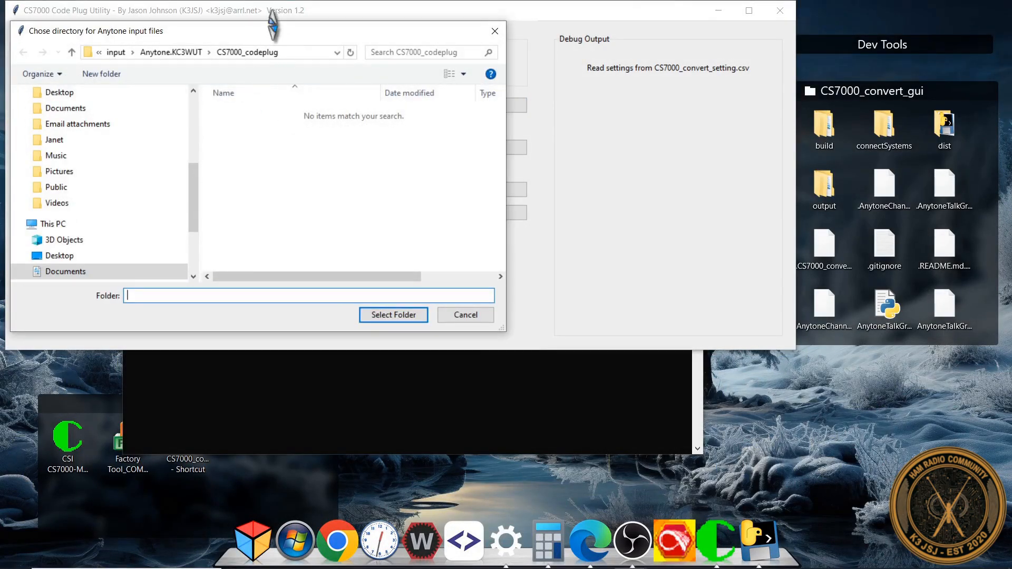
left_click_drag(281, 37, 532, 182)
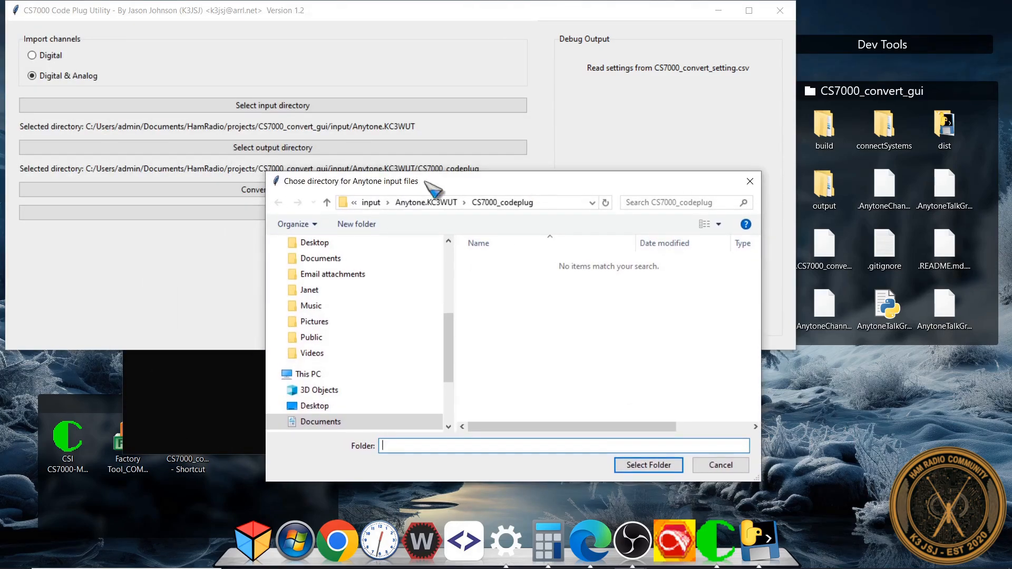
left_click(429, 203)
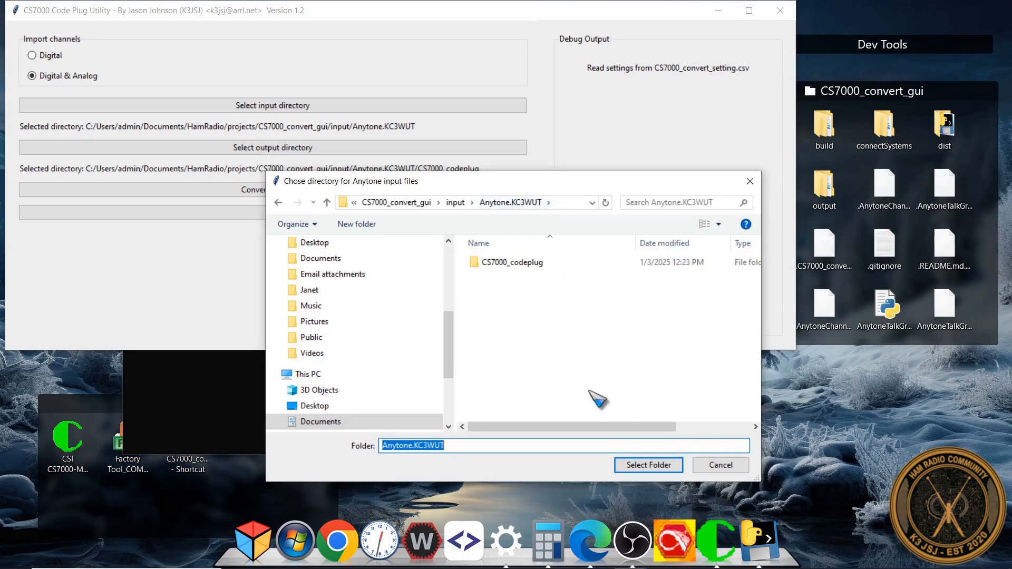
left_click(636, 466)
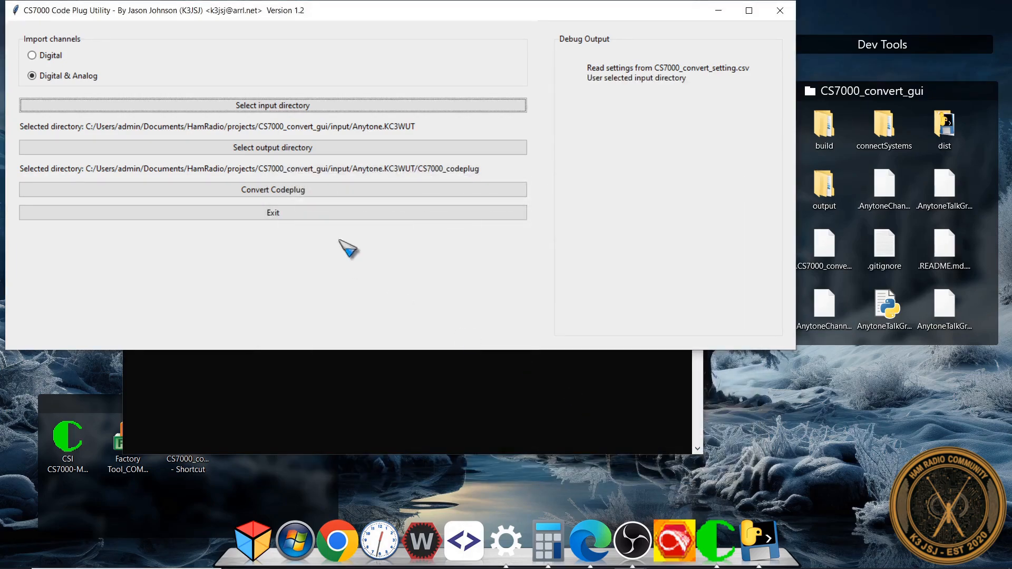
- Set the CS7000_codeplug folder as the output directory, and convert the codeplug, closing the folder of converted files
left_click(266, 148)
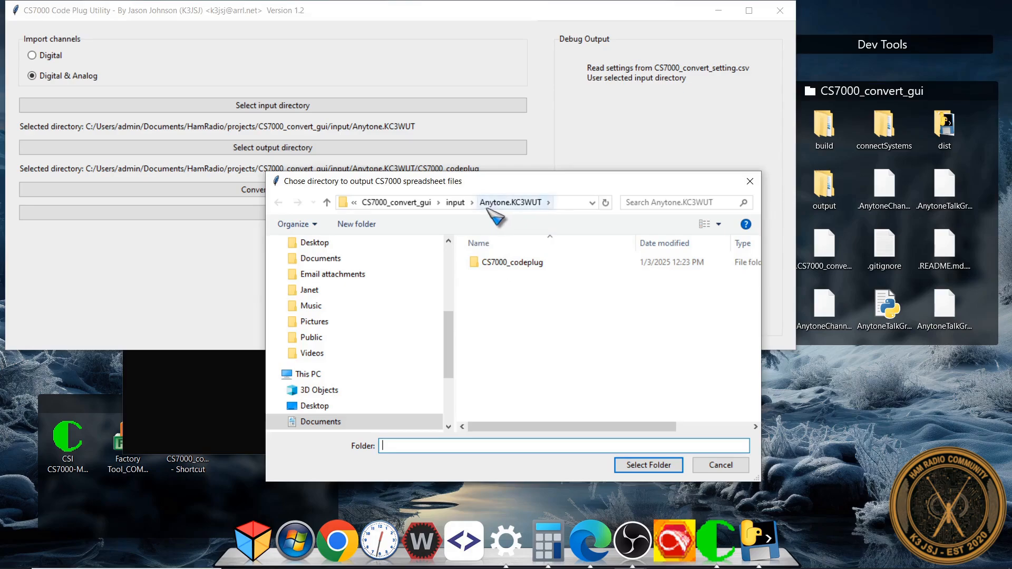
double_click(491, 262)
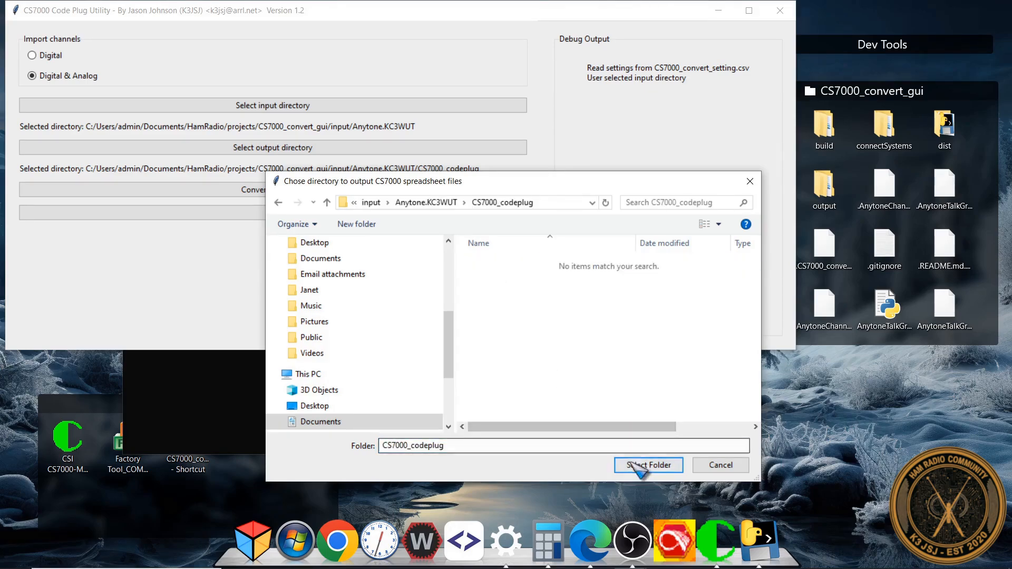
left_click(636, 466)
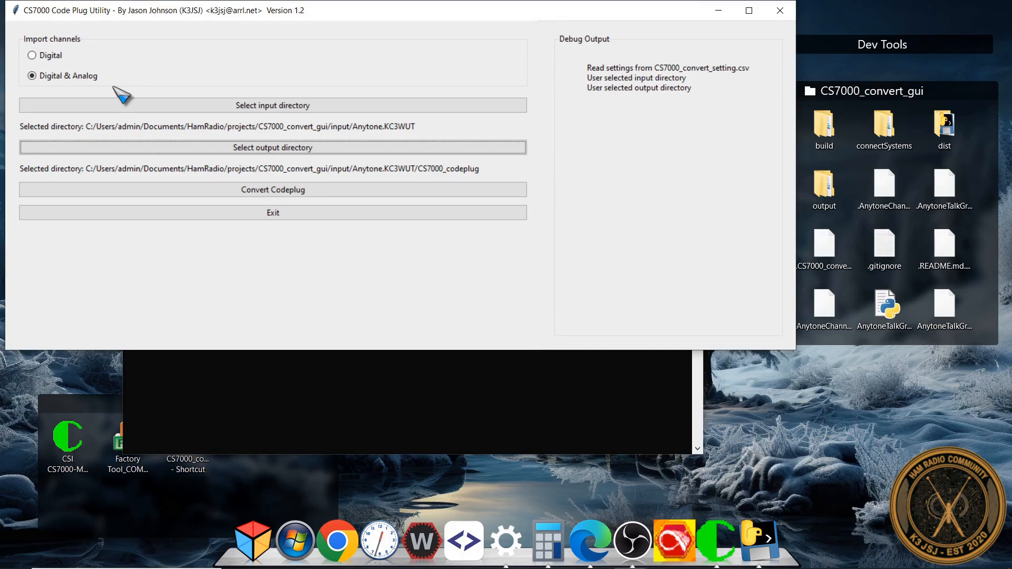
left_click(312, 192)
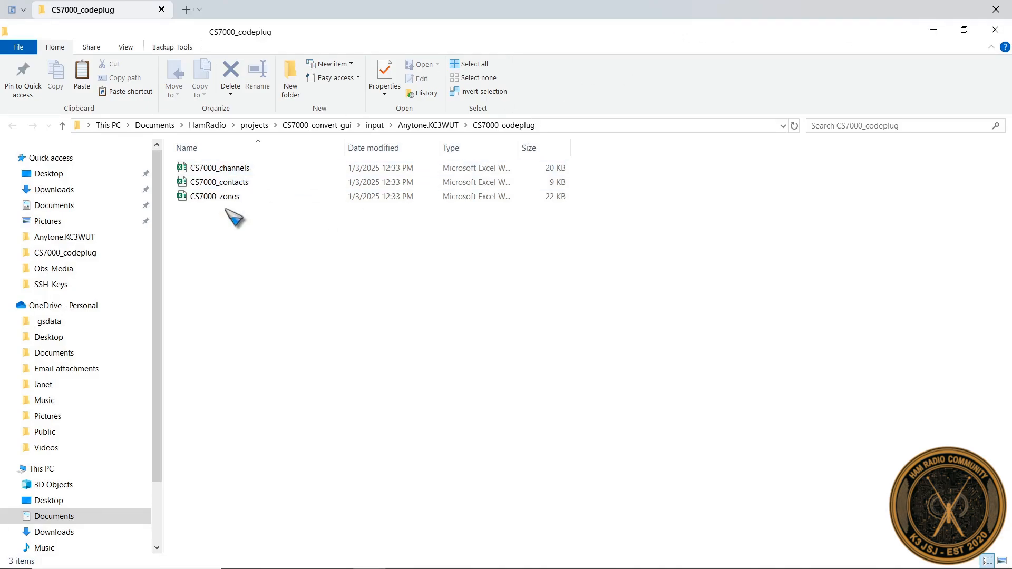
left_click(995, 32)
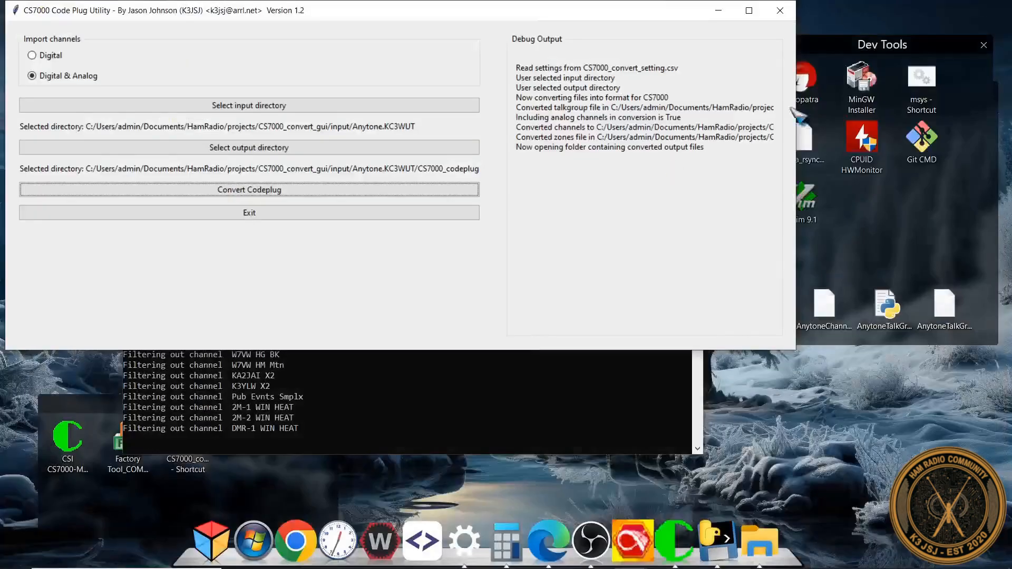
- Rearrange the converter windows to examine the console log of channels filtered out during conversion
left_click_drag(279, 18, 719, 234)
left_click(248, 136)
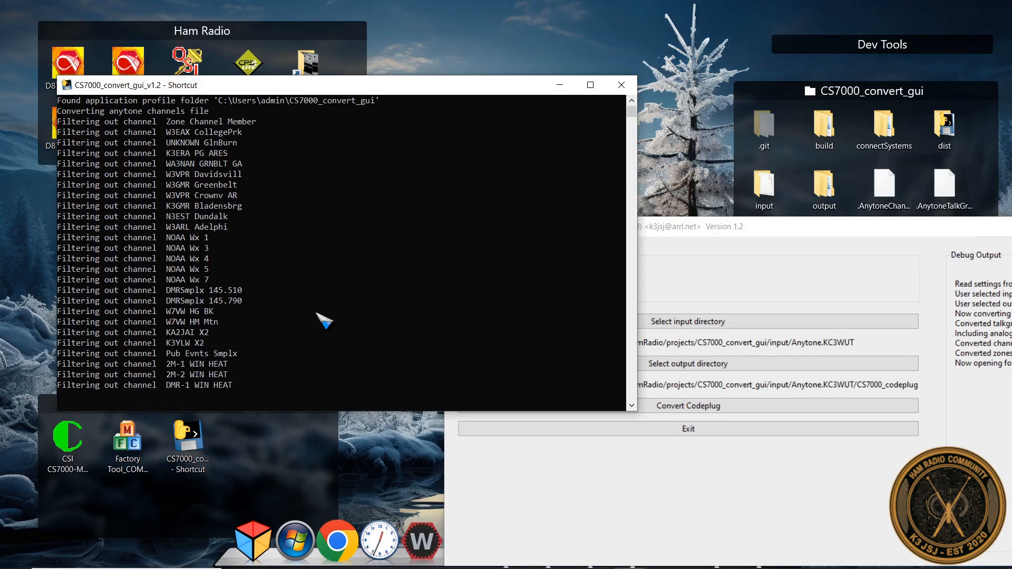
left_click_drag(736, 232, 723, 102)
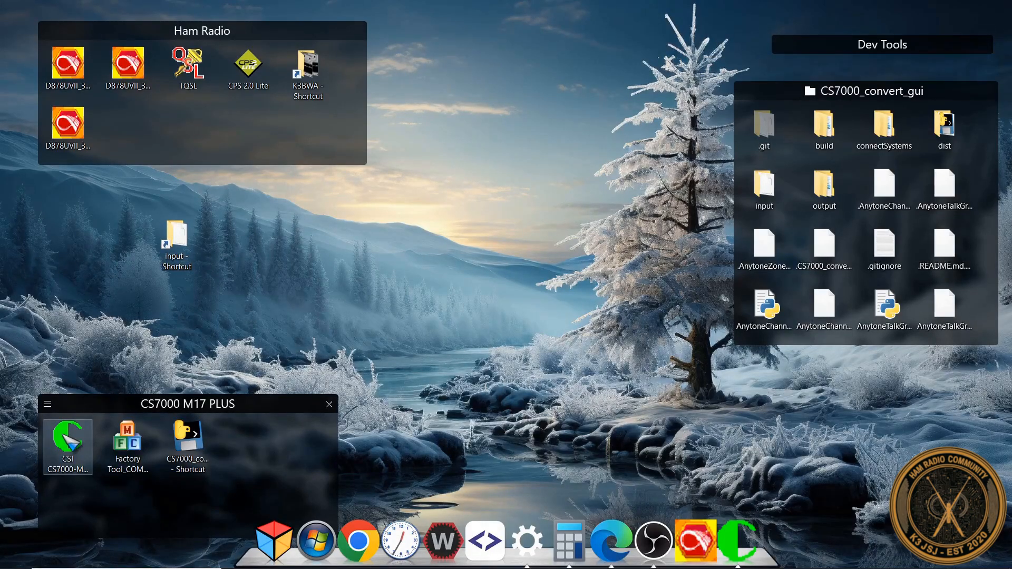
- Inspect the Target command line in the properties of the CSI CS7000-M17 CPS desktop shortcut, and close the properties
double_click(62, 435)
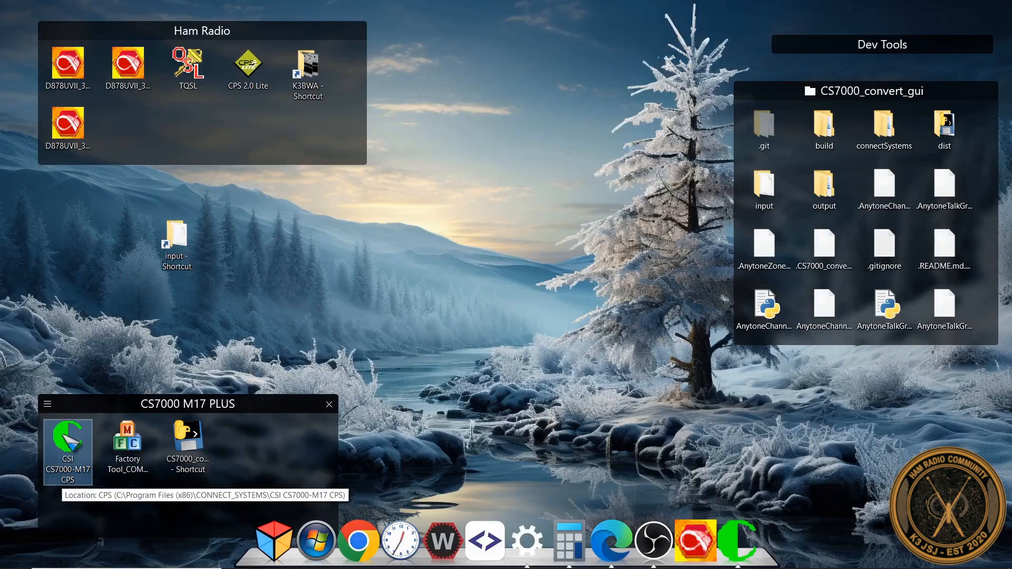
right_click(62, 434)
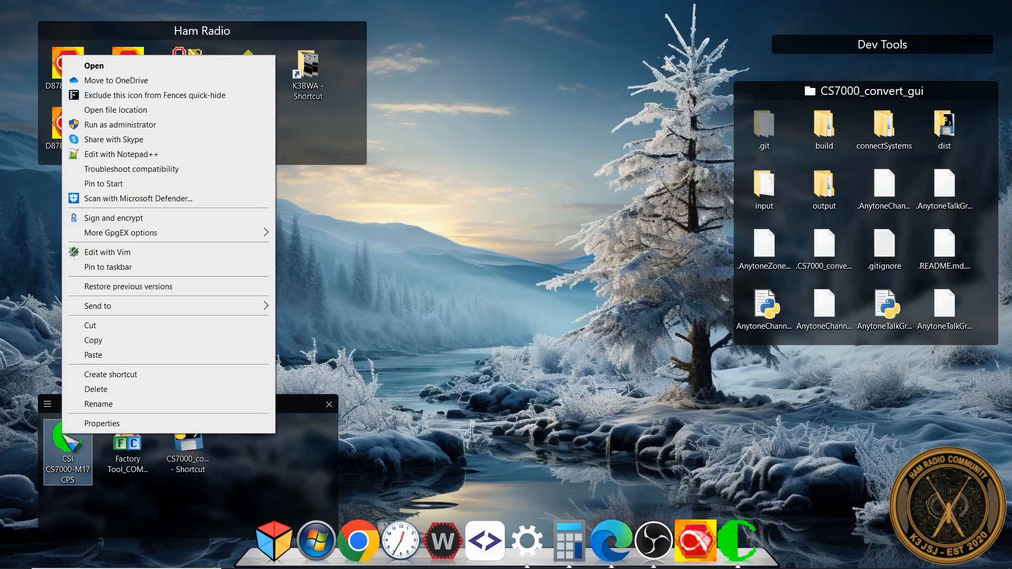
left_click(90, 426)
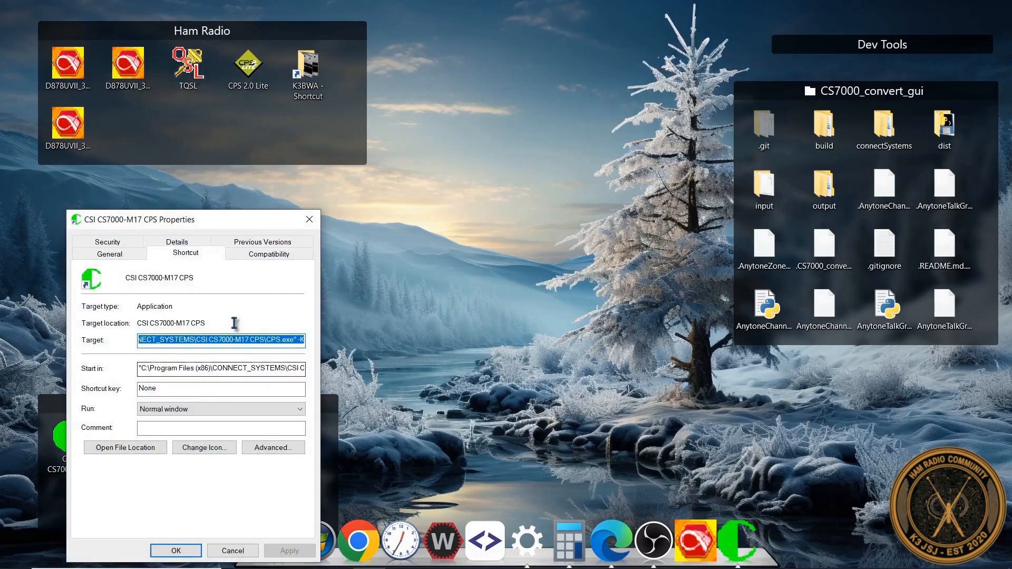
left_click(241, 338)
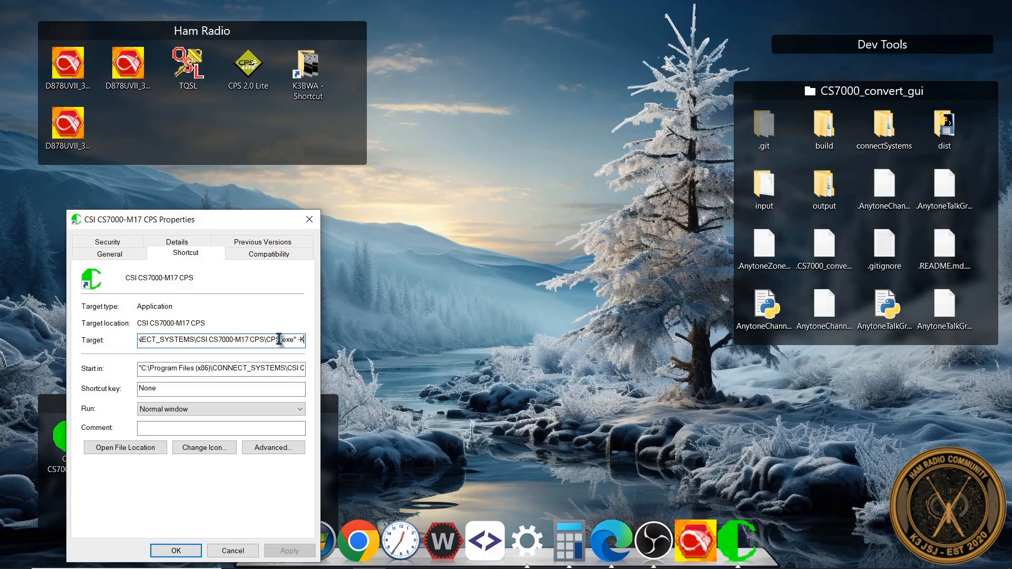
key("Return")
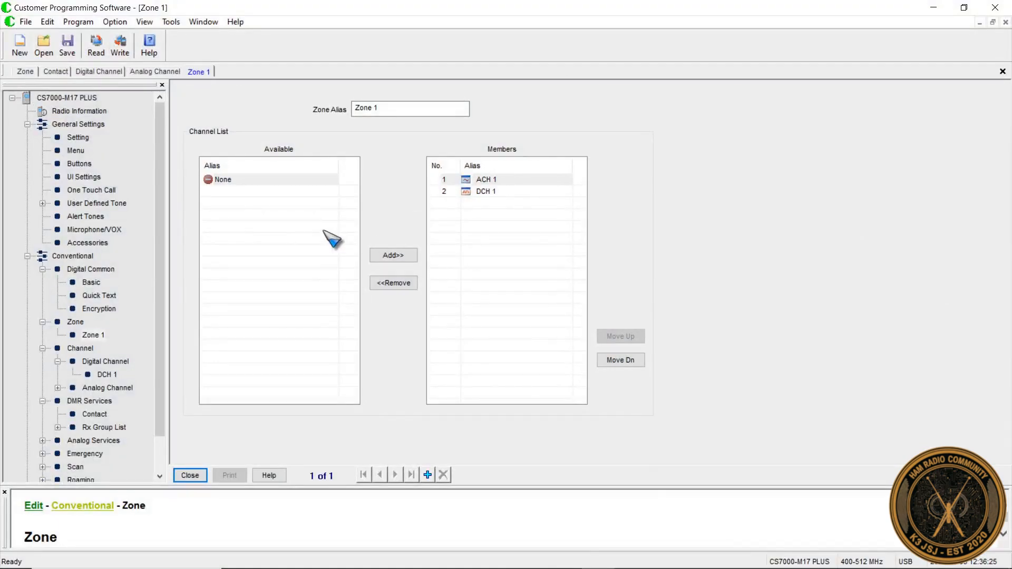
- Import the digital contacts from the CS7000_contacts file in the programming software, and review the Contact list under DMR Services
left_click(171, 22)
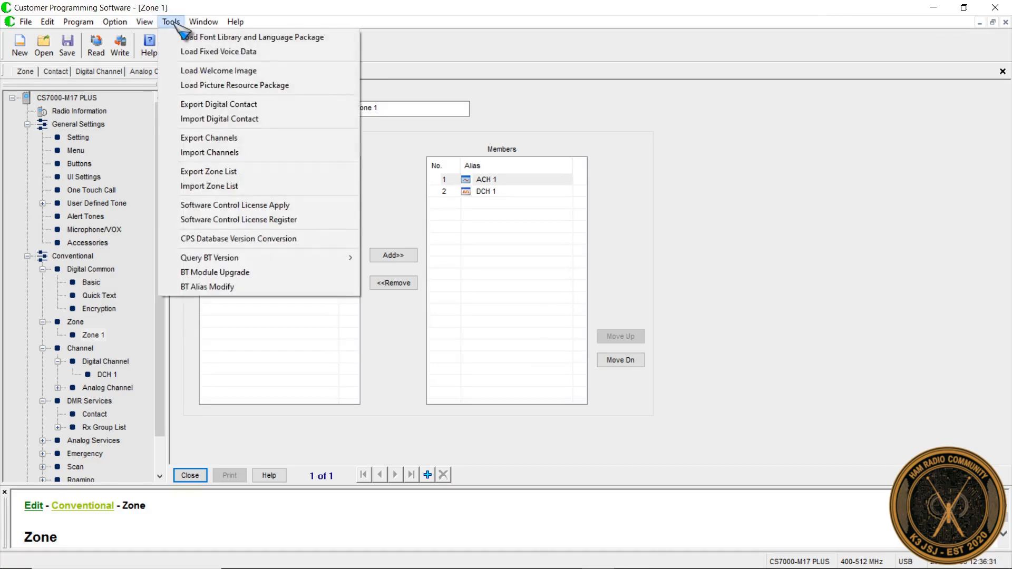
mouse_move(202, 24)
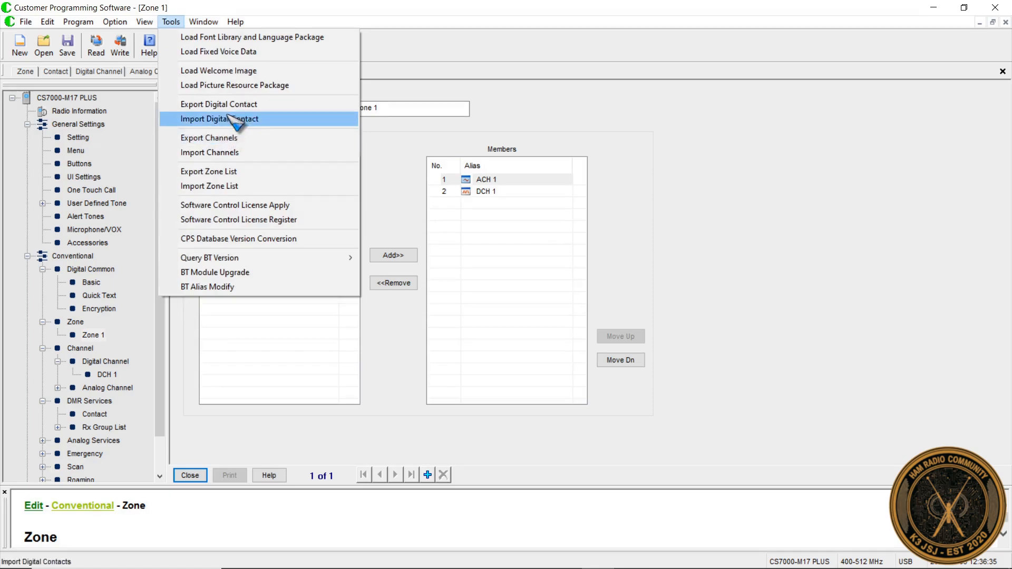
left_click(225, 120)
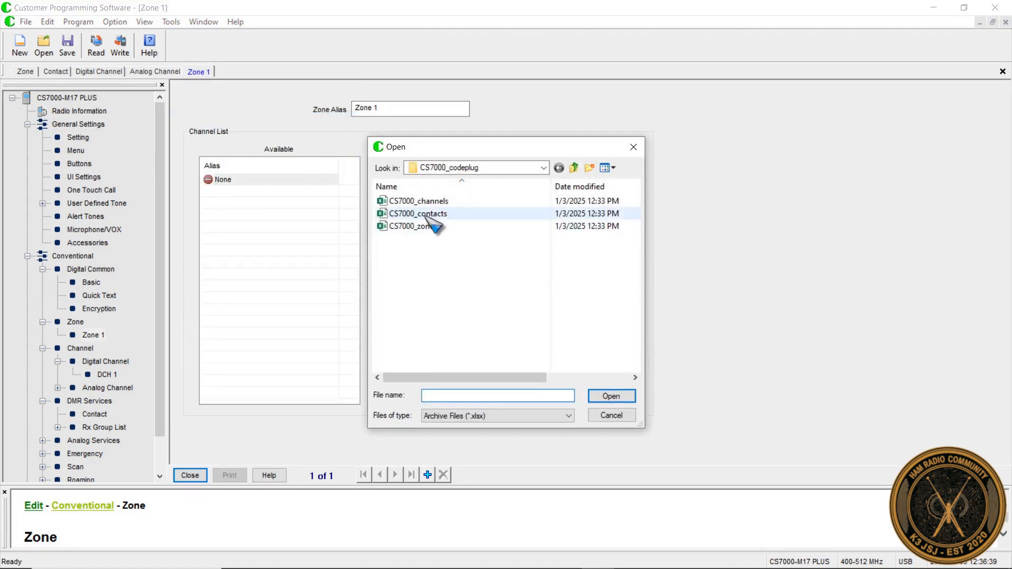
left_click(429, 214)
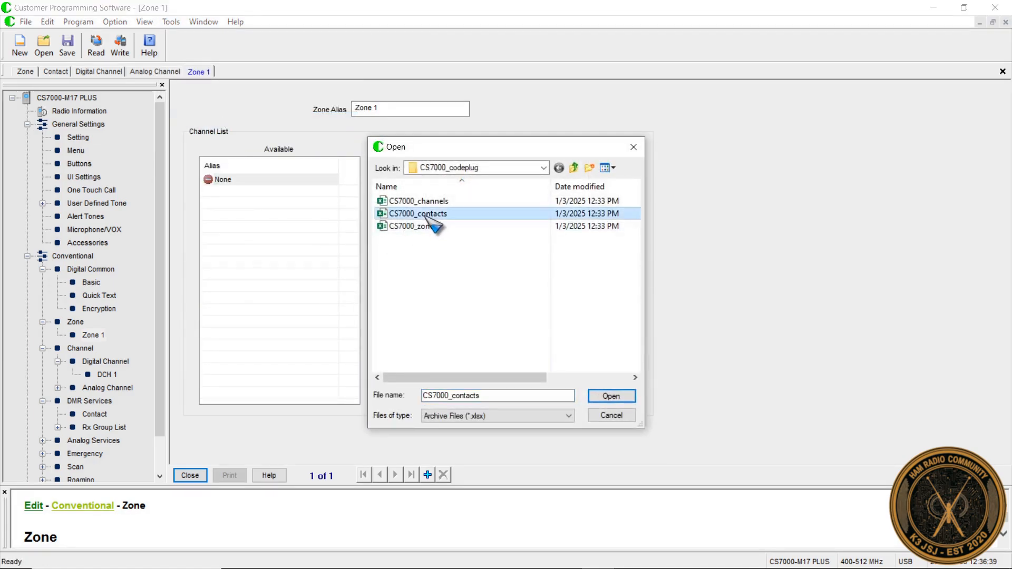
left_click(612, 396)
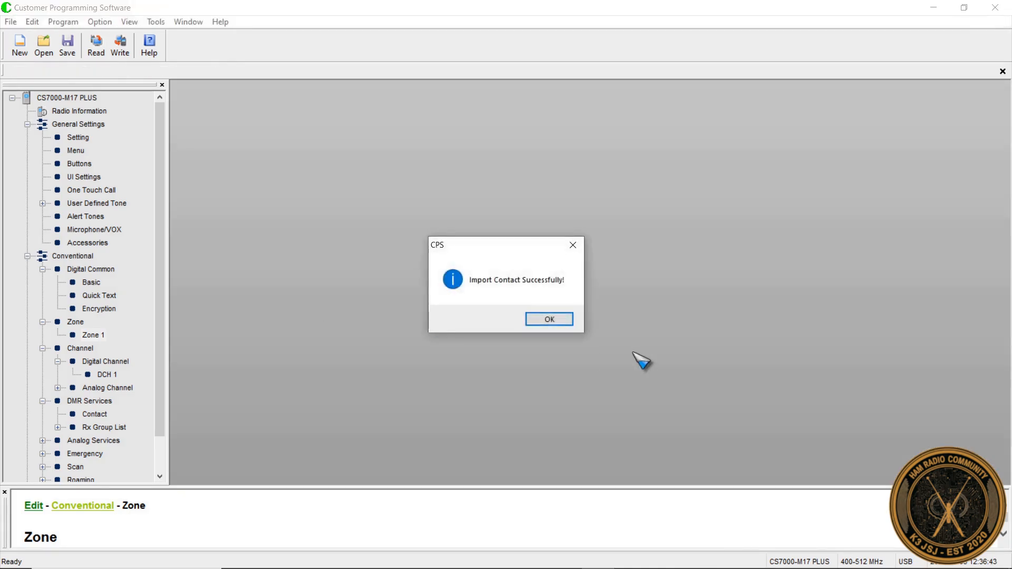
left_click(548, 319)
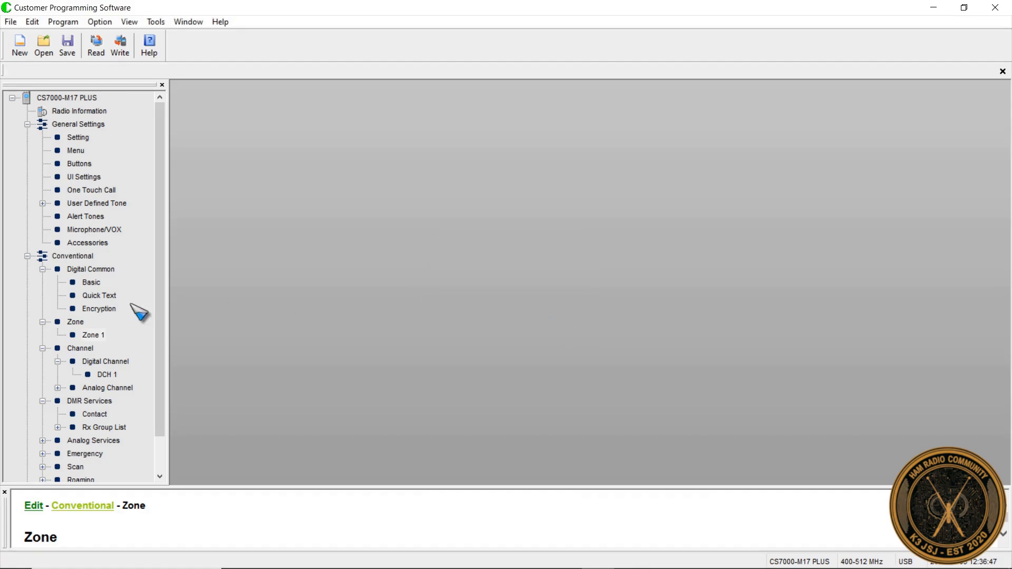
left_click(100, 414)
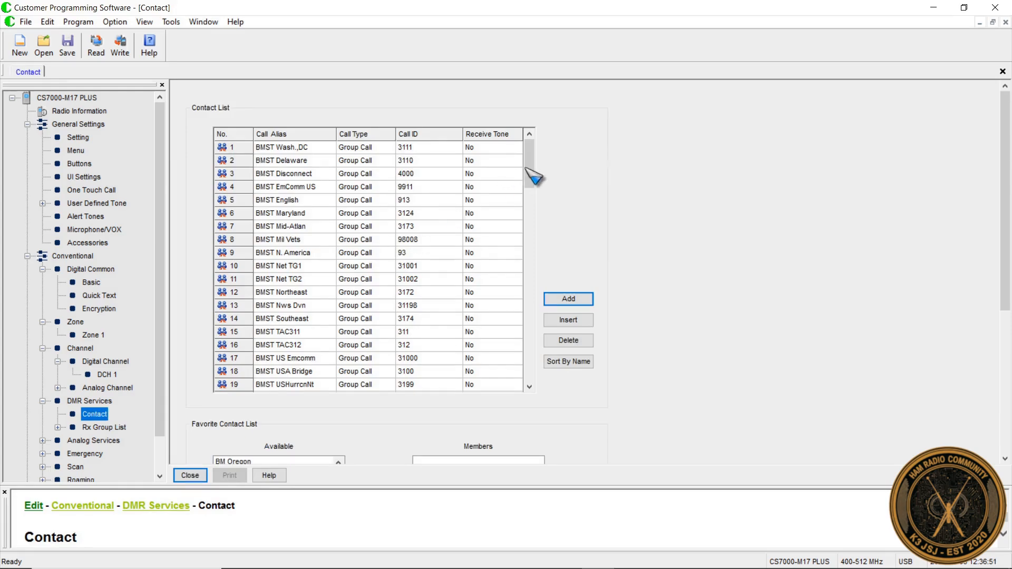
left_click_drag(526, 168, 543, 141)
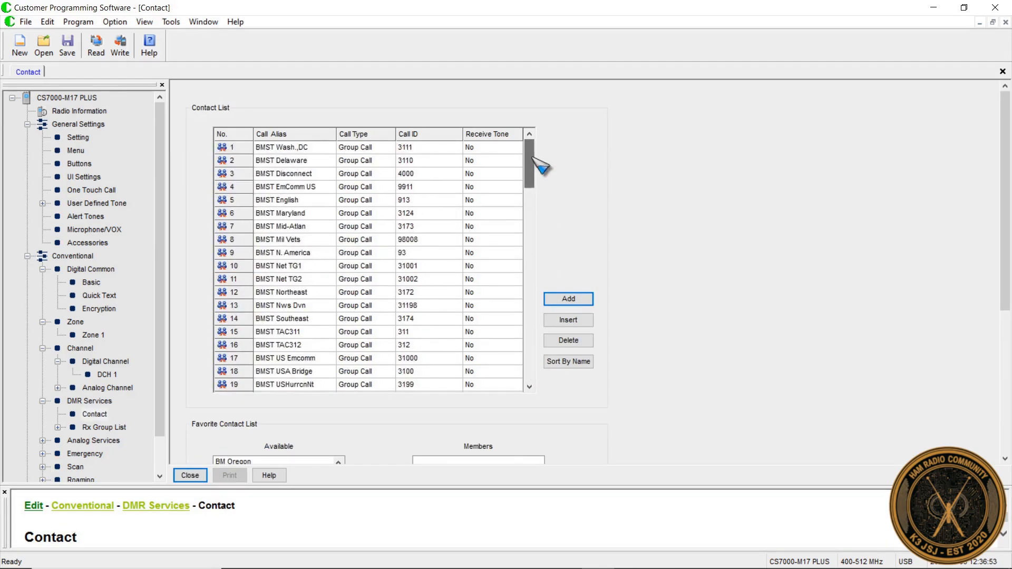
- Import the channels from the CS7000_channels file in the CS7000_codeplug folder
left_click(171, 22)
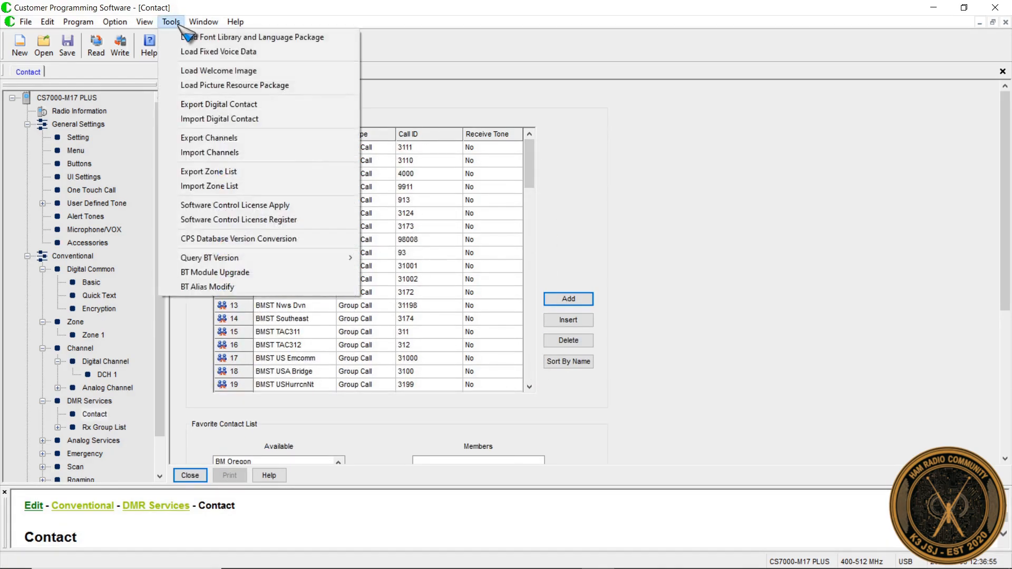
left_click(224, 153)
left_click(422, 201)
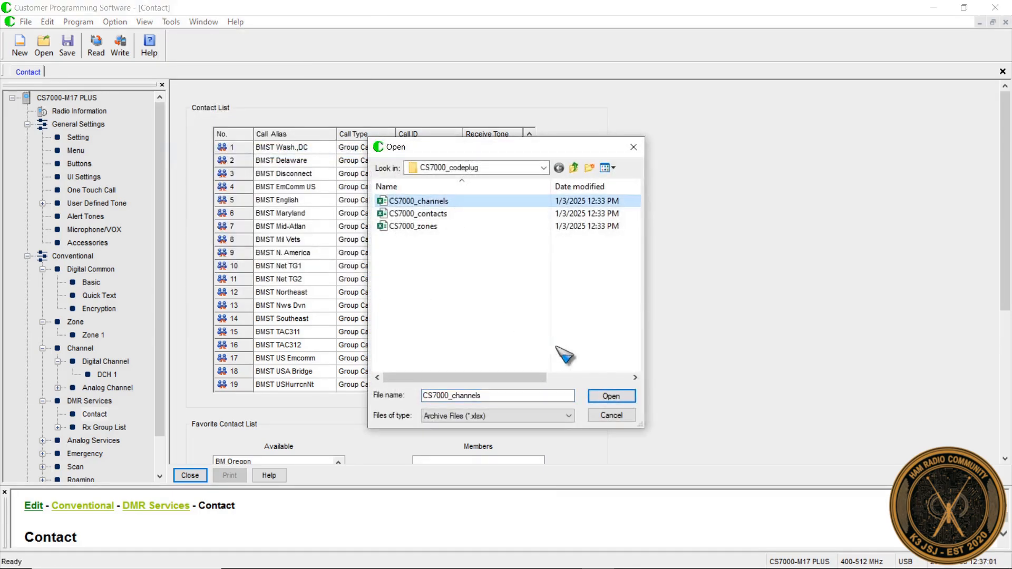
left_click(611, 397)
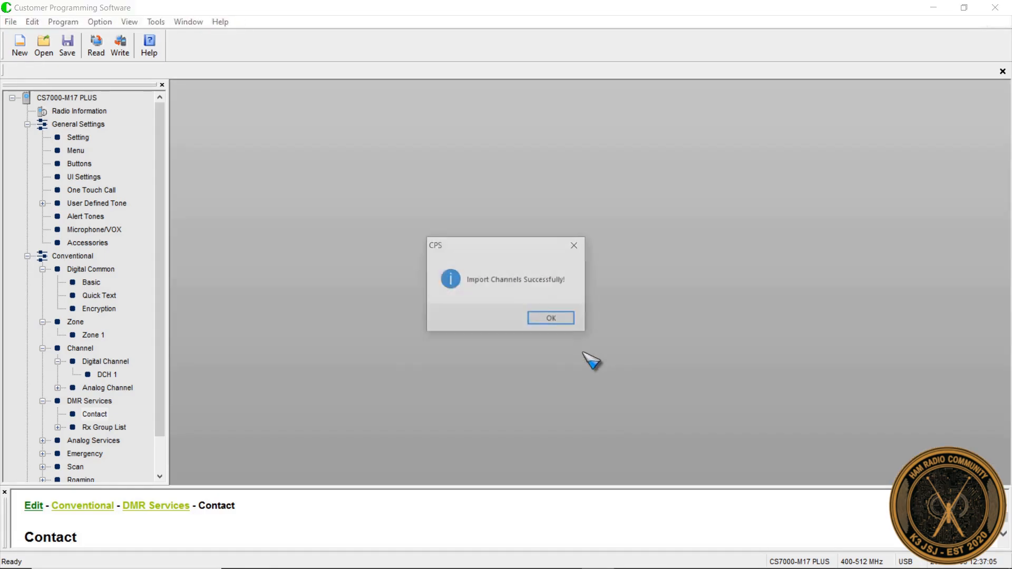
left_click(551, 319)
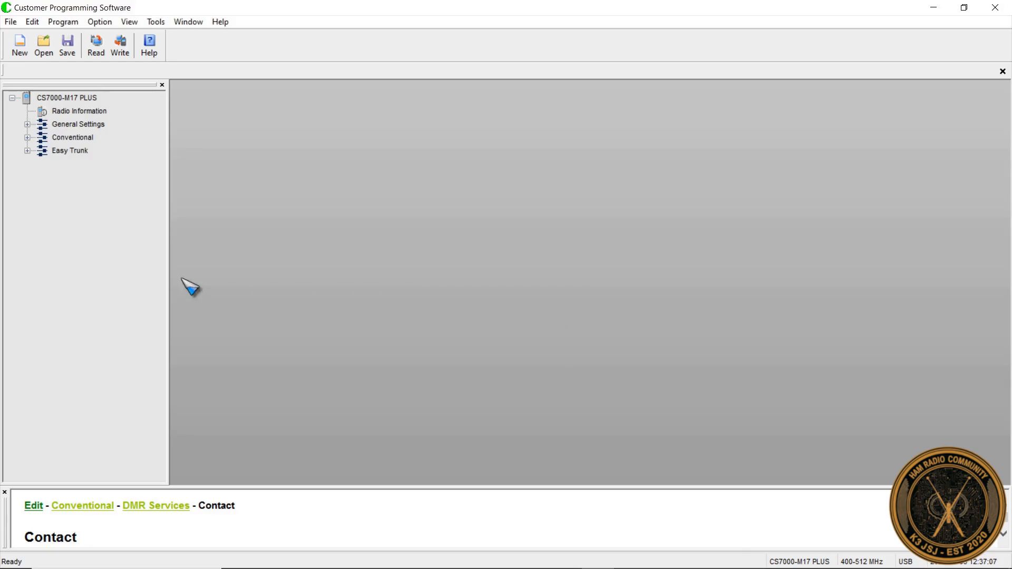
- Review the Digital Channel and Analog Channel lists under Channel in the Conventional section
left_click(27, 137)
left_click(43, 178)
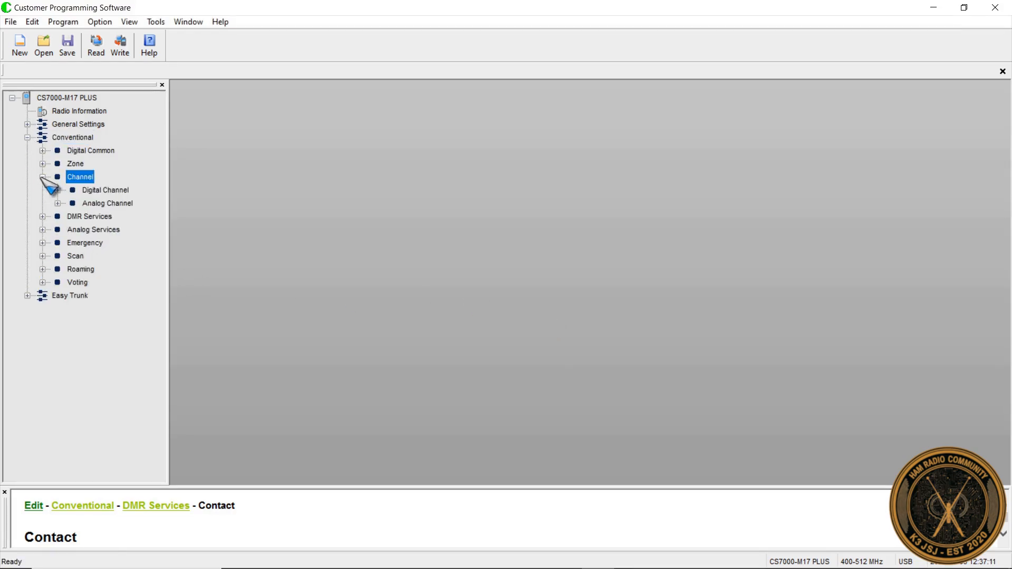
double_click(92, 190)
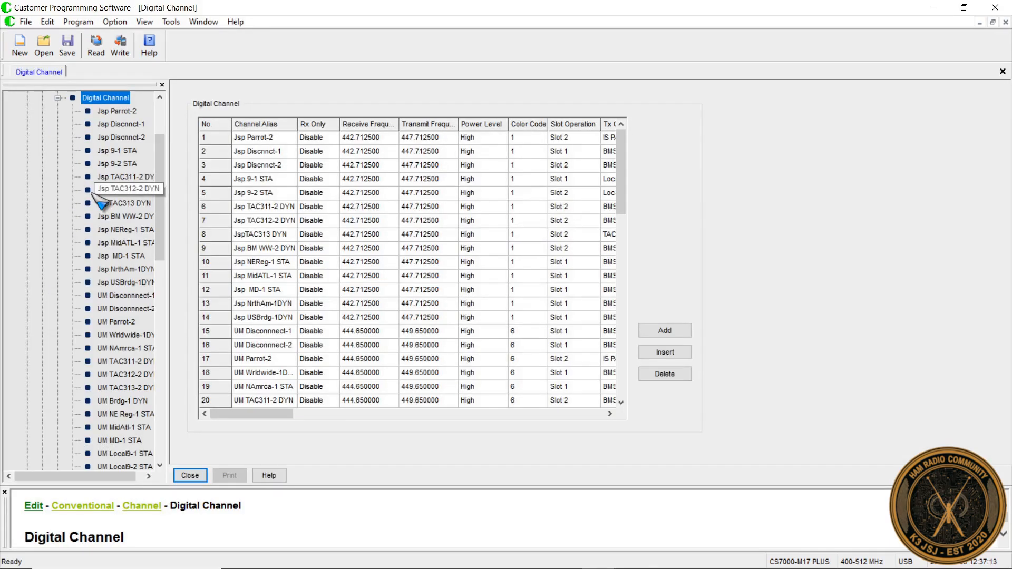
left_click(56, 98)
double_click(117, 205)
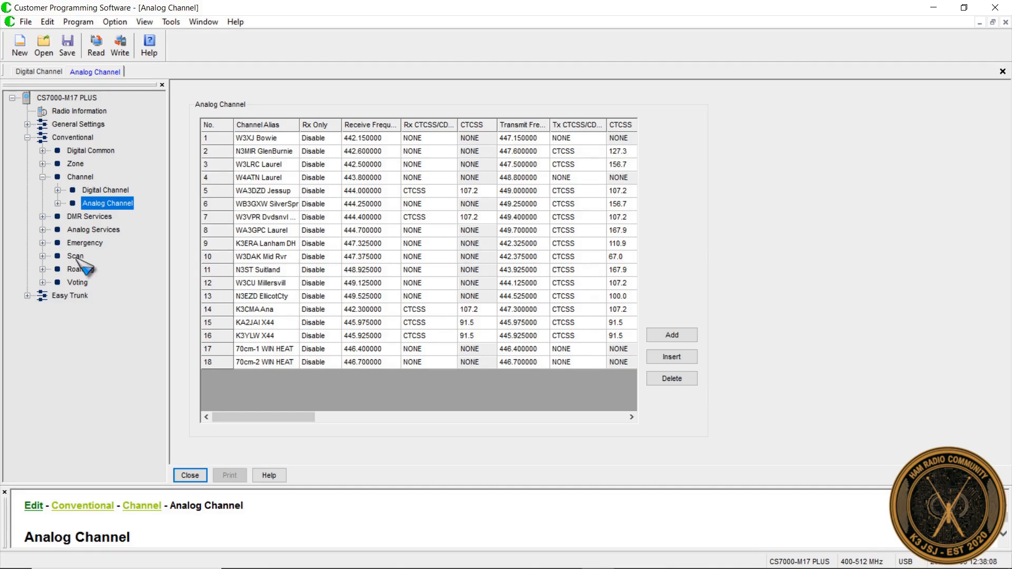
- Display the Zone page under Conventional, and import the zone list from the CS7000_zones file
double_click(59, 163)
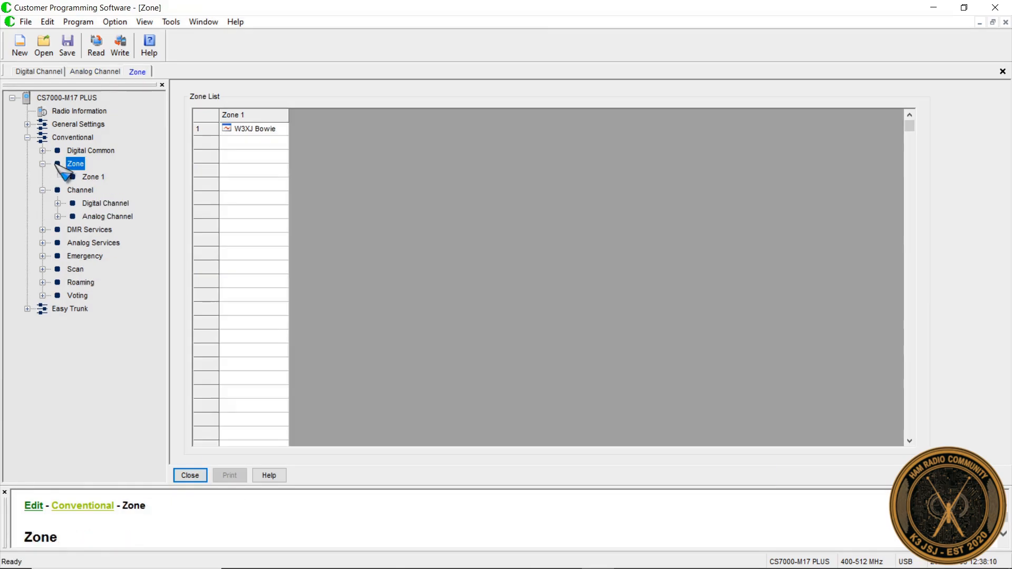
left_click(171, 21)
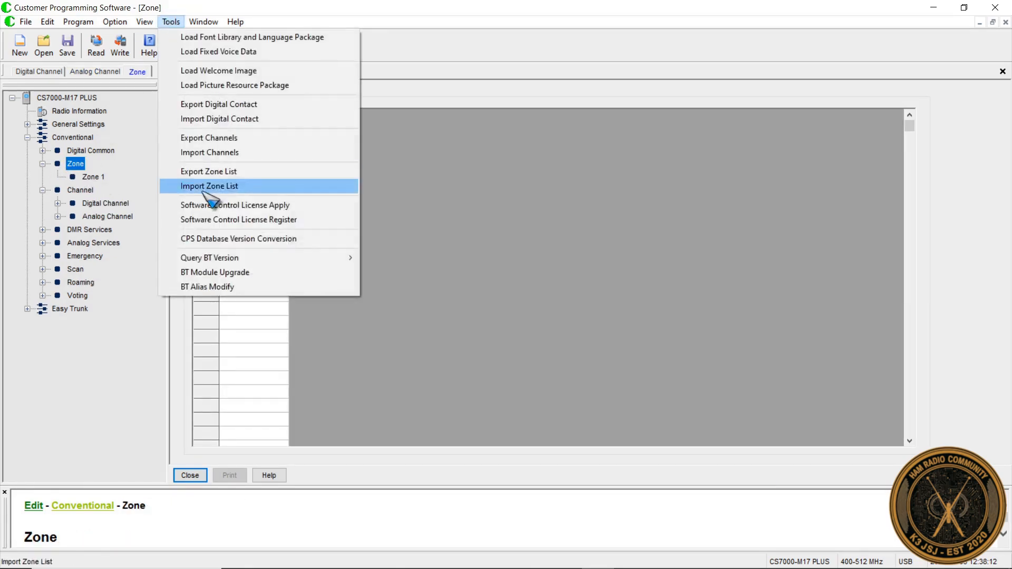
left_click(217, 187)
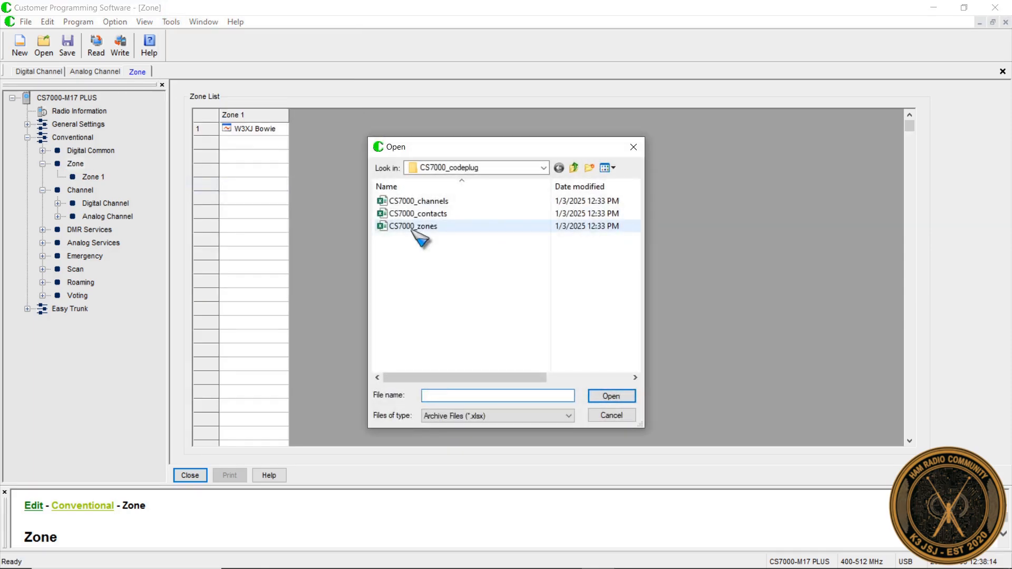
left_click(414, 227)
left_click(609, 398)
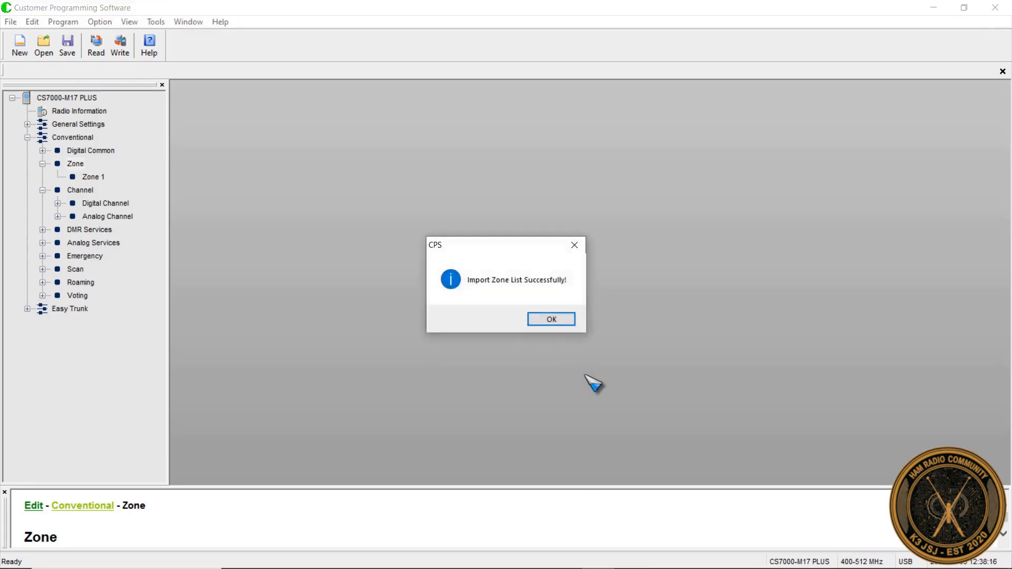
left_click(550, 320)
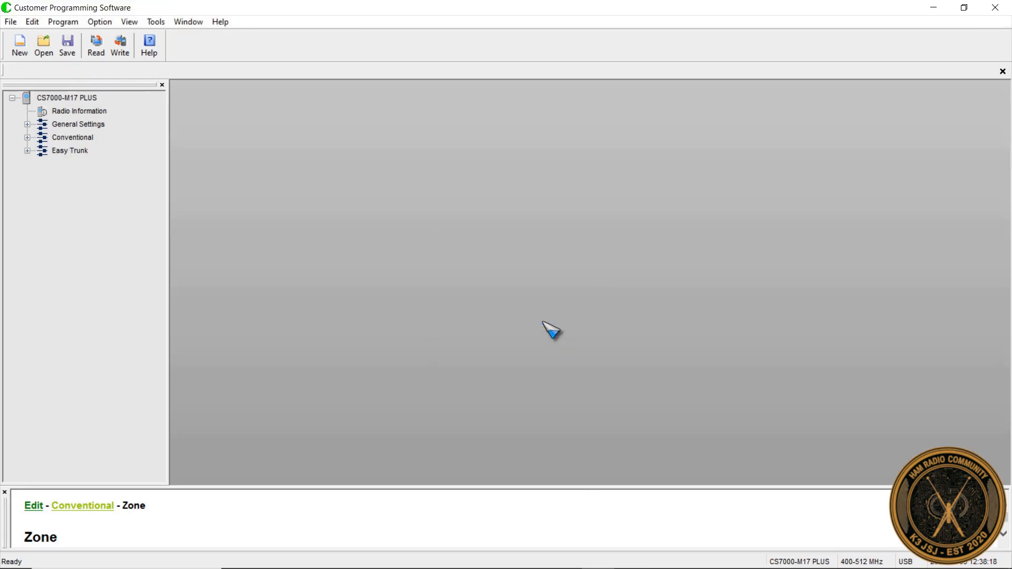
- Expand General Settings and Conventional, and open the Zone list to review the imported zones and their channels
left_click(26, 125)
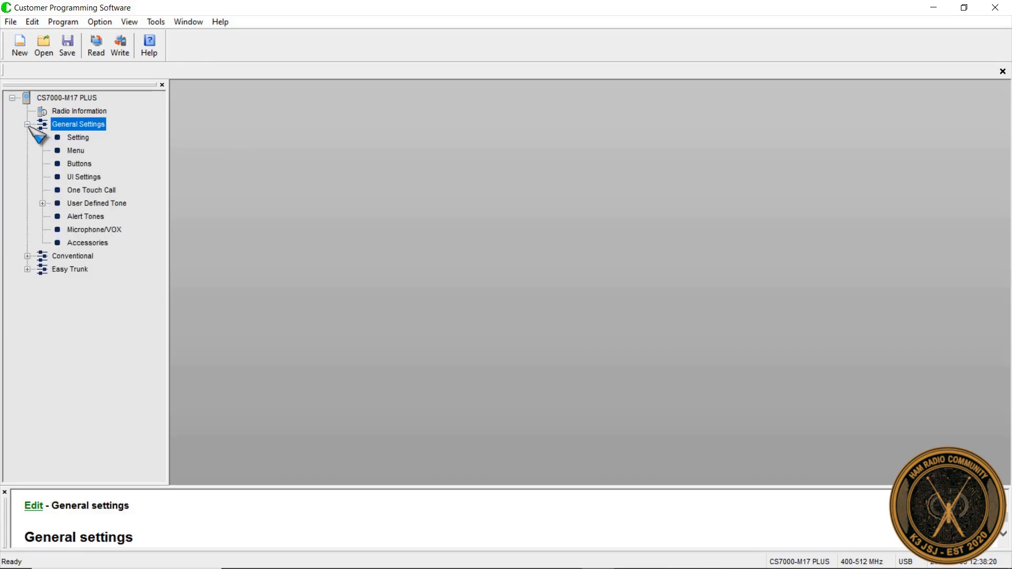
left_click(33, 258)
left_click(44, 284)
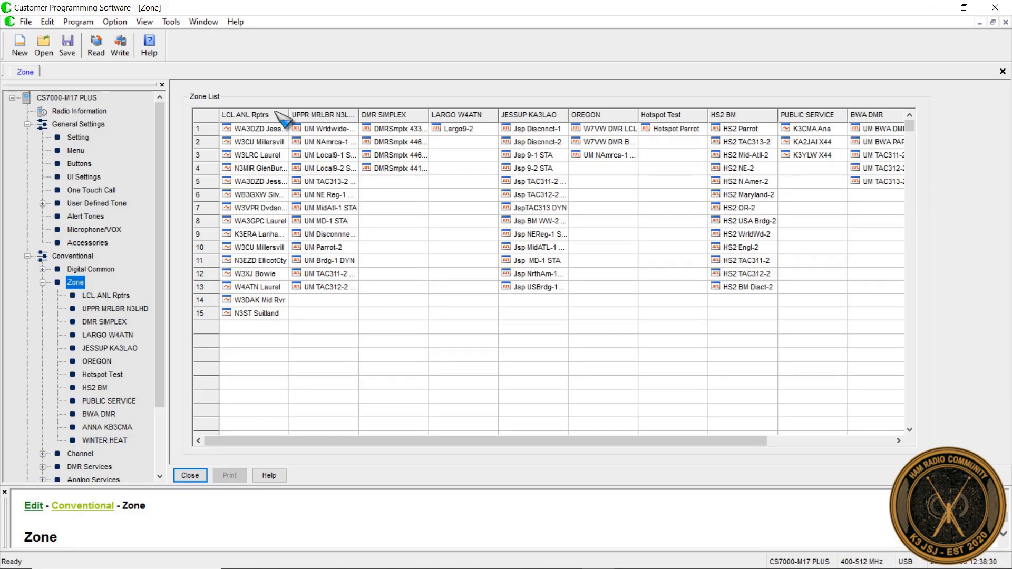
- Save the codeplug as an rdbx archive named CS7000_KC3WUT_20240103 in the CS7000_codeplug folder
left_click(67, 45)
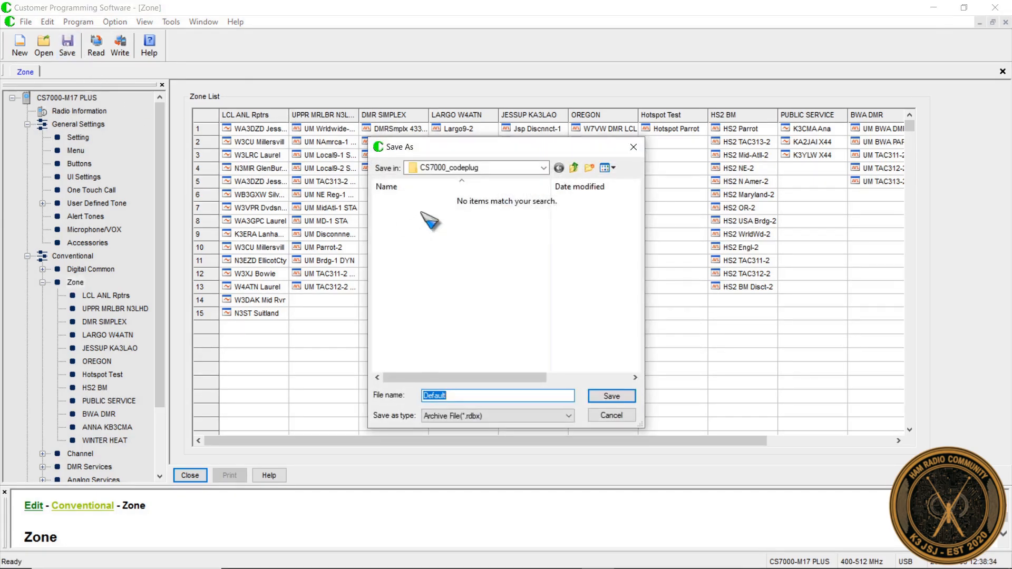
left_click(544, 167)
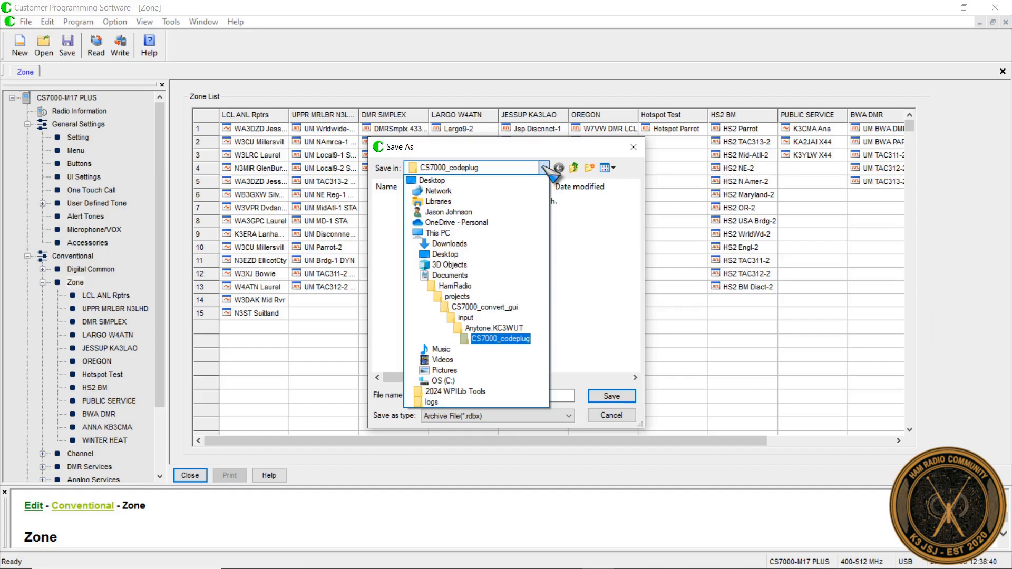
left_click(544, 168)
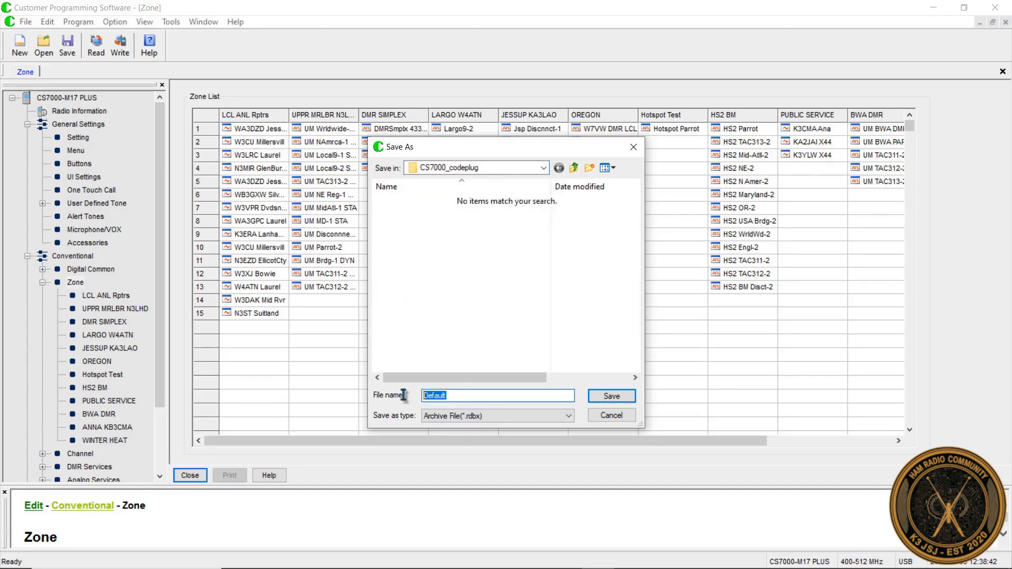
type("CS7")
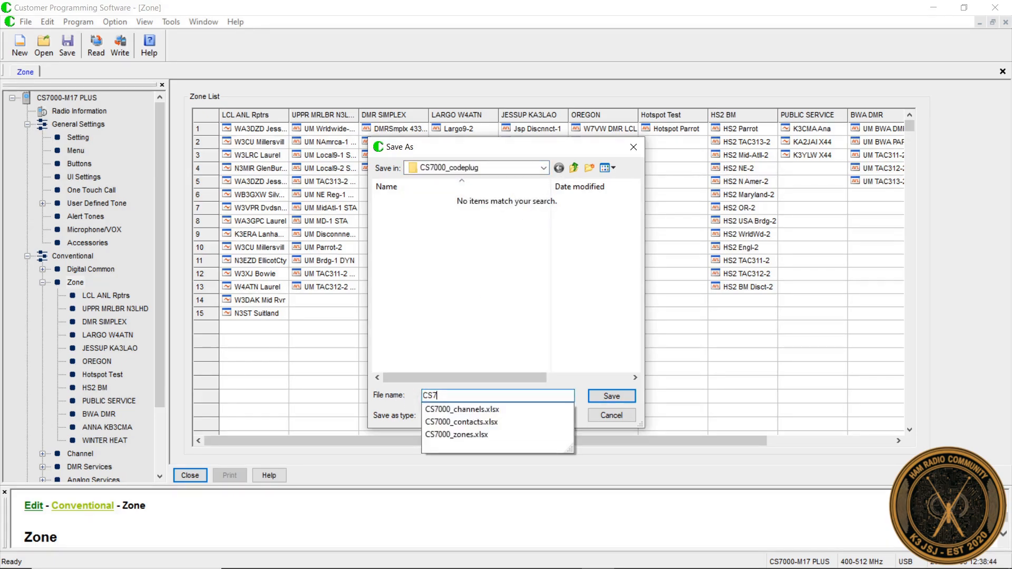
type("000_KC3W")
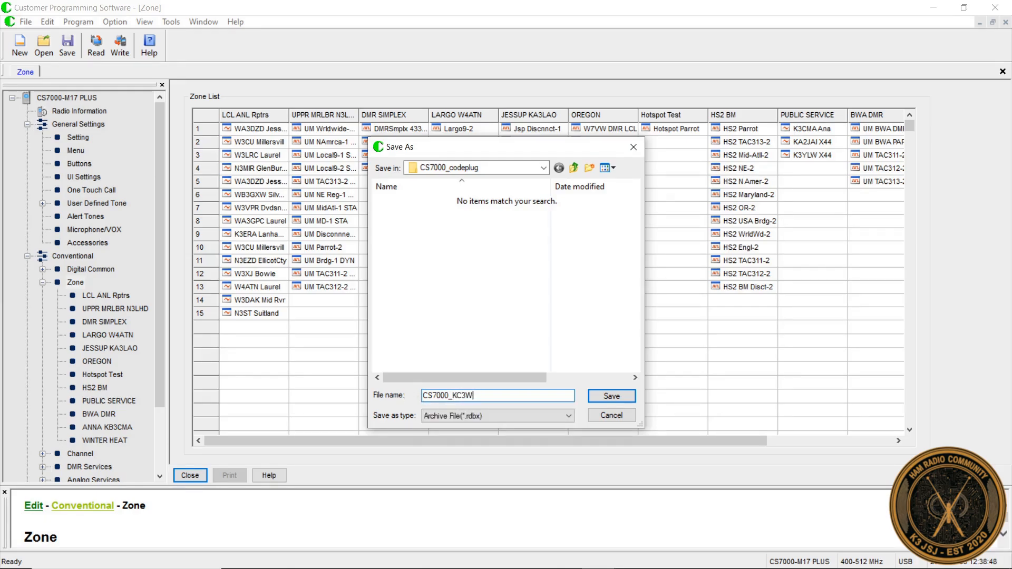
type("UT_20240103")
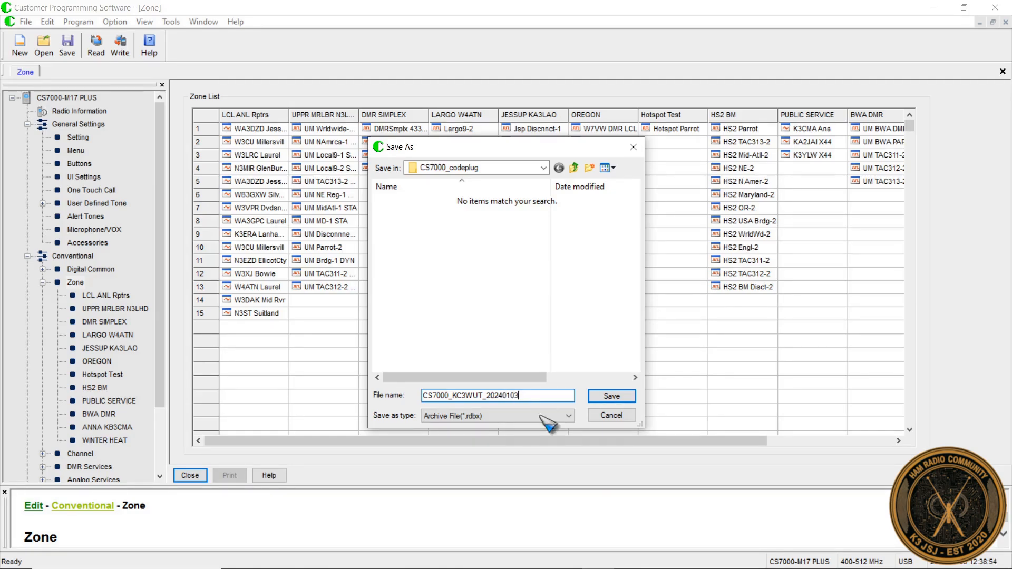
left_click(603, 400)
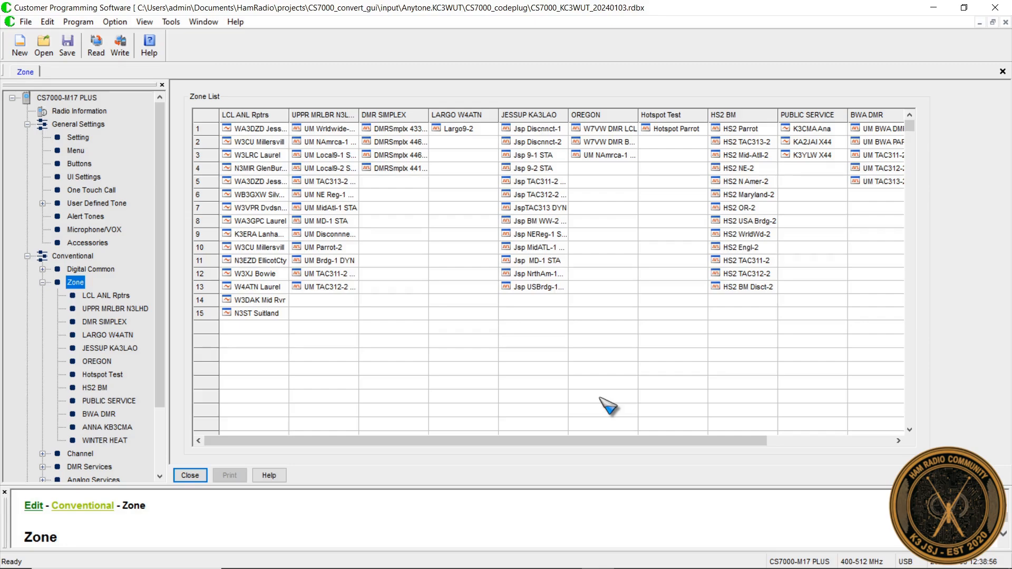
- Check the communication port type used for the radio connection and dismiss the settings without changing them
left_click(80, 24)
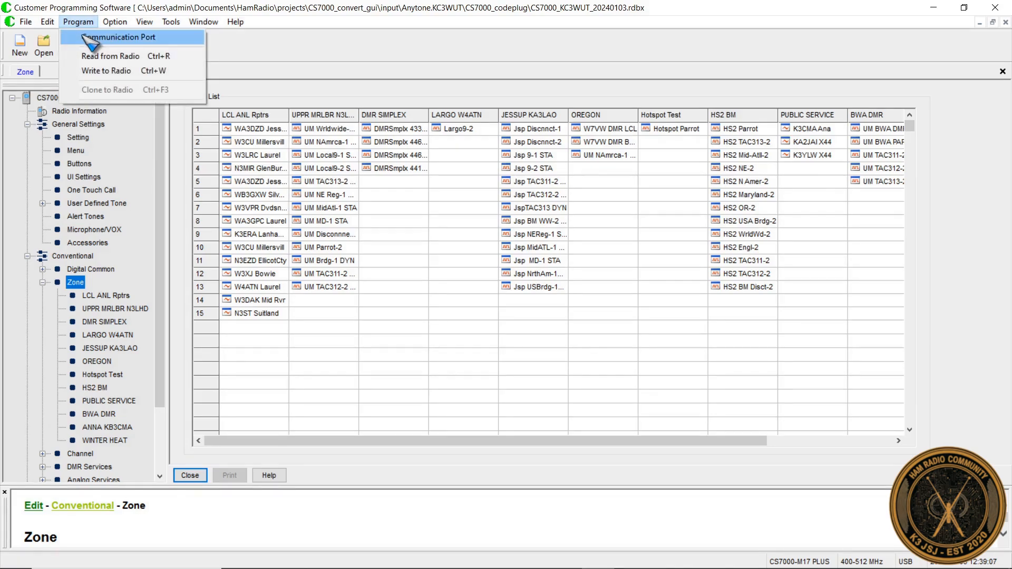
left_click(84, 37)
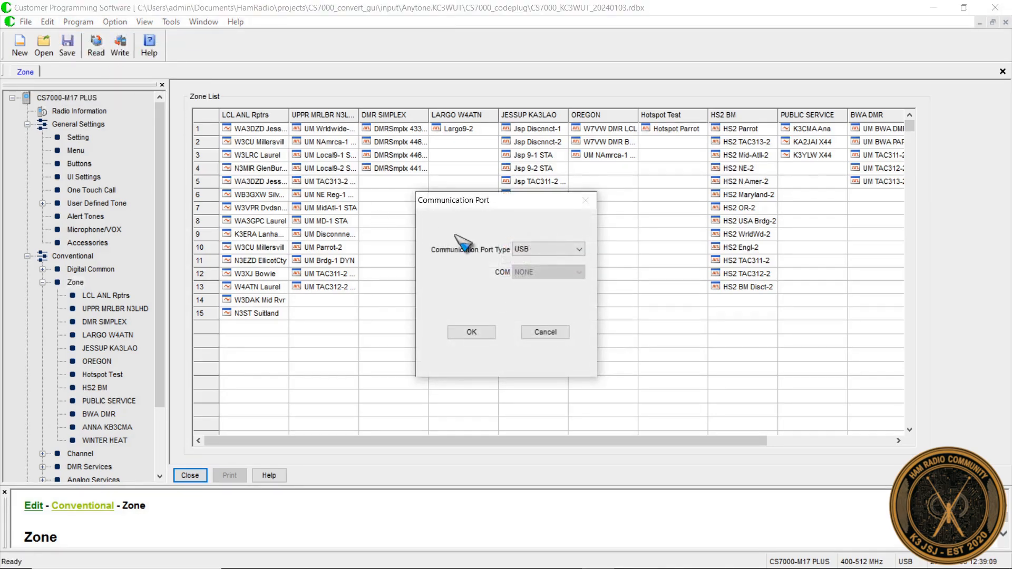
left_click(549, 333)
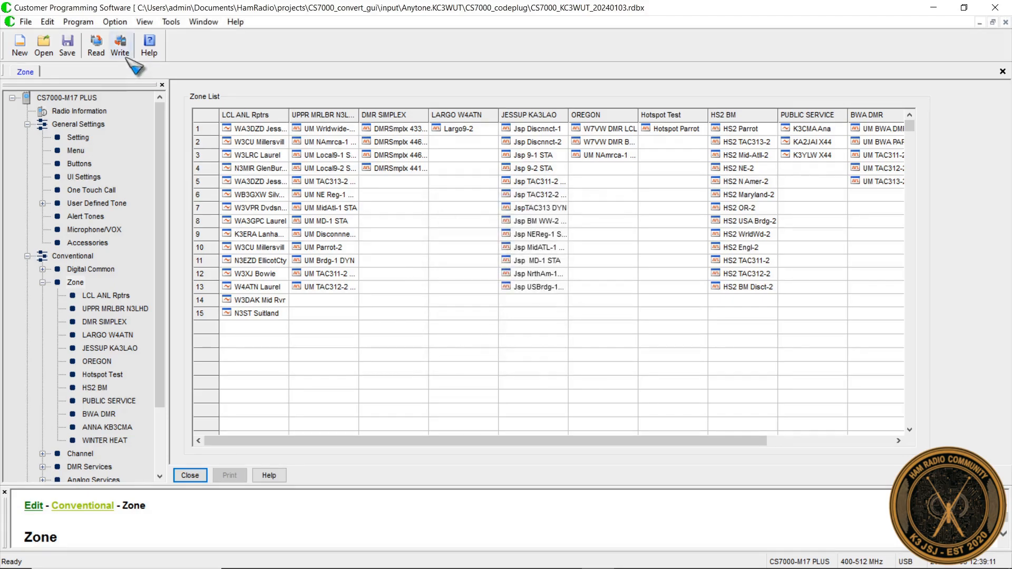